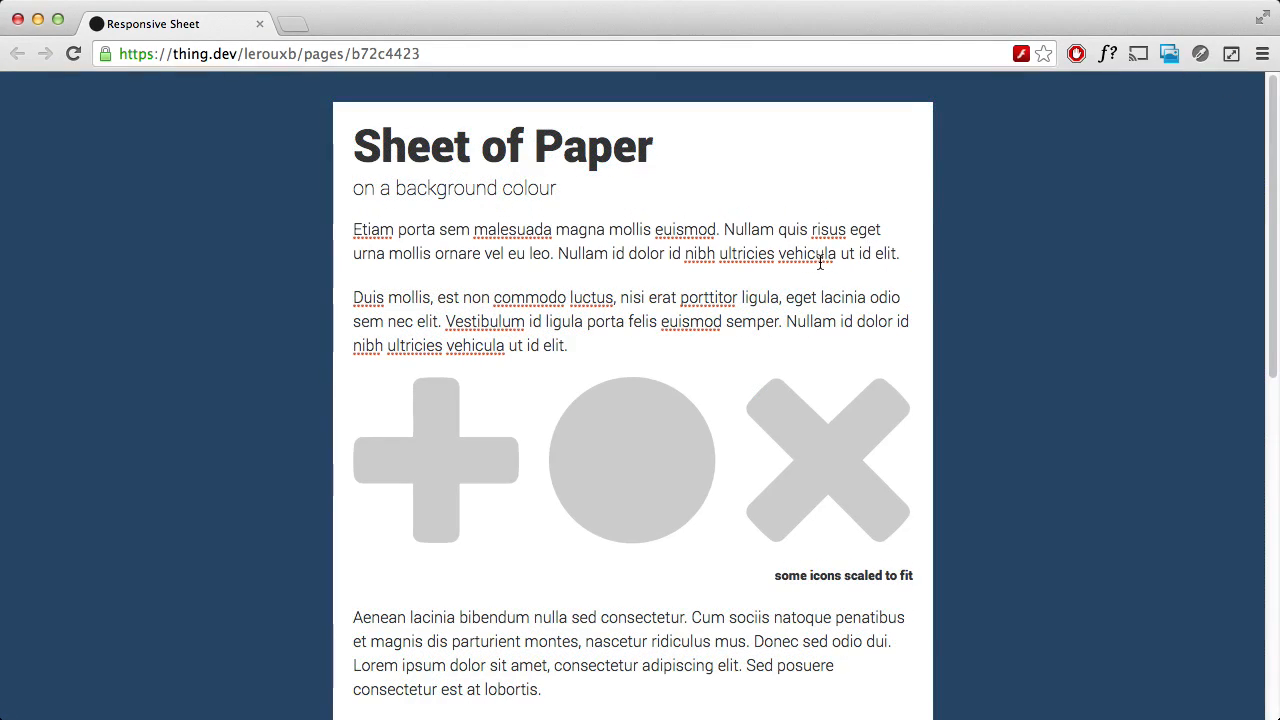
Show the editing tools and examine the fill settings of the page, the canvas and the default section.
key("Escape")
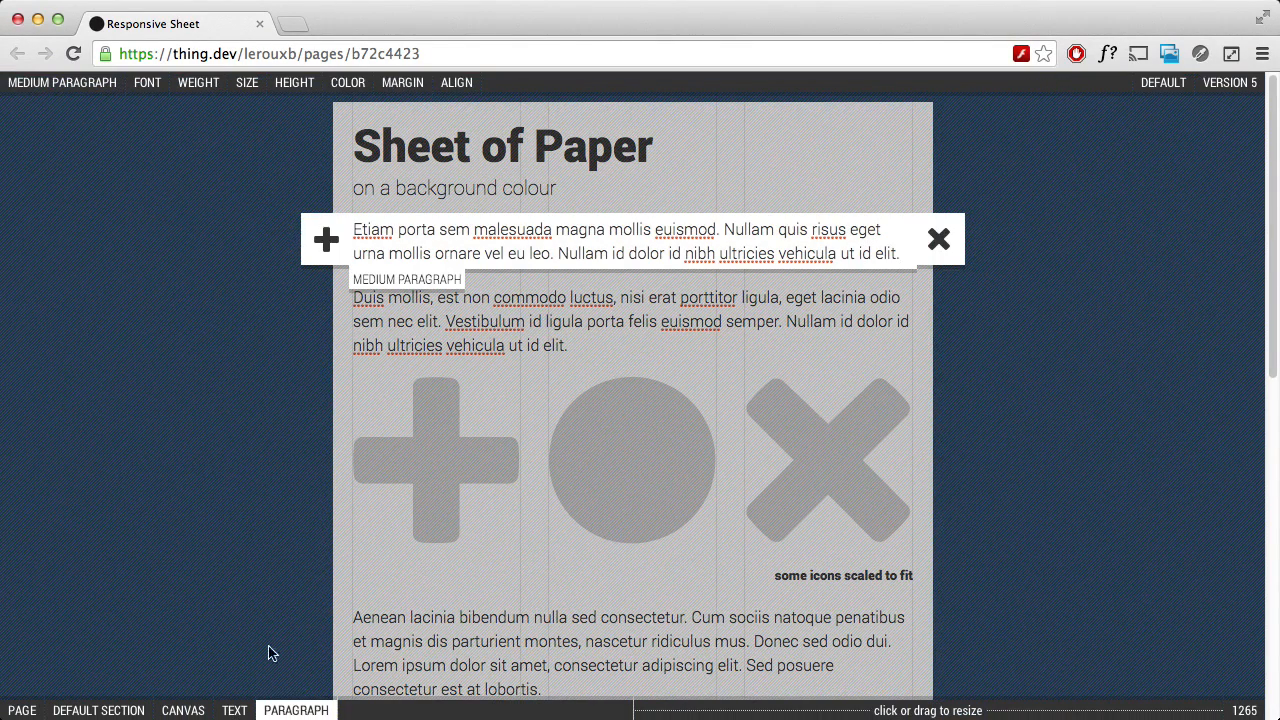
left_click(127, 712)
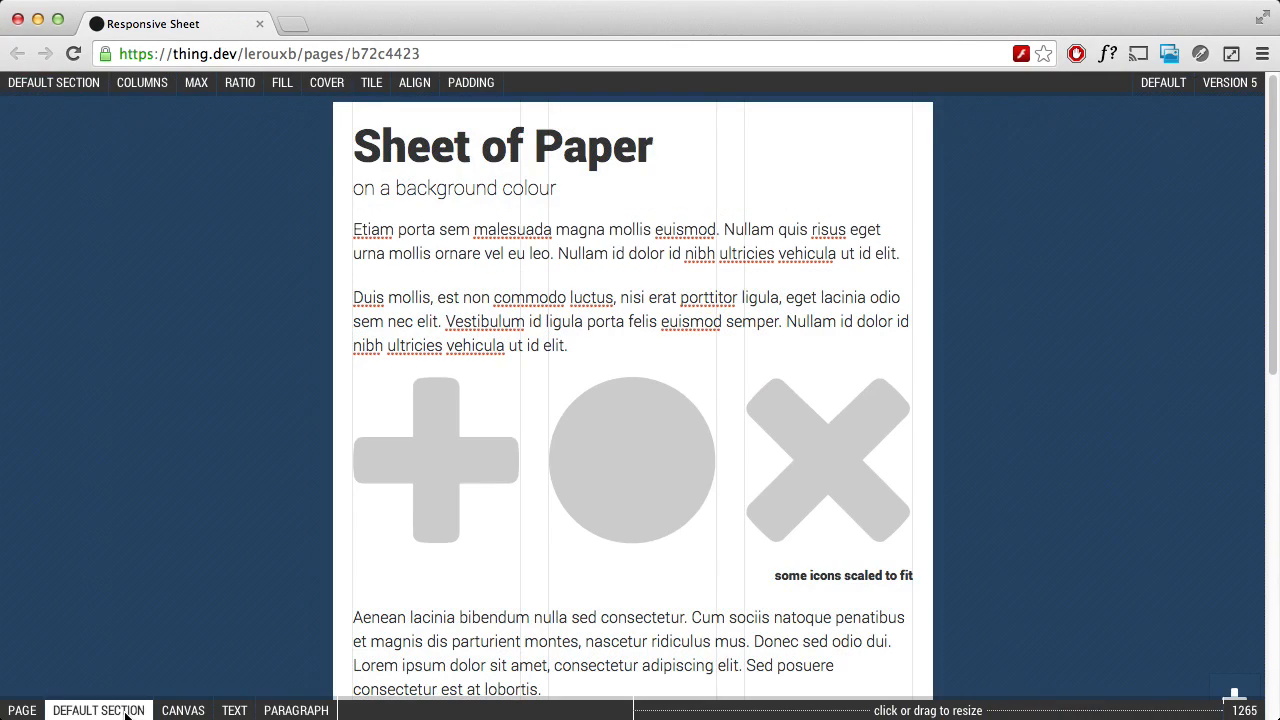
left_click(176, 712)
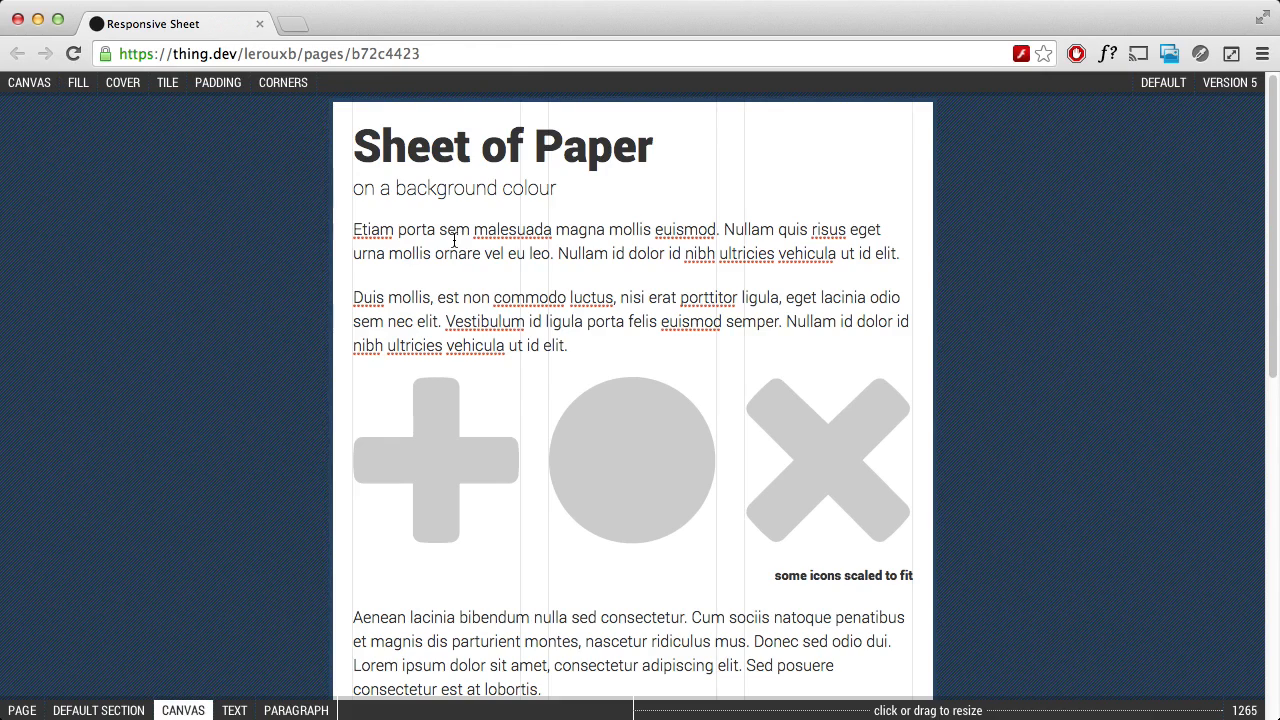
left_click(34, 702)
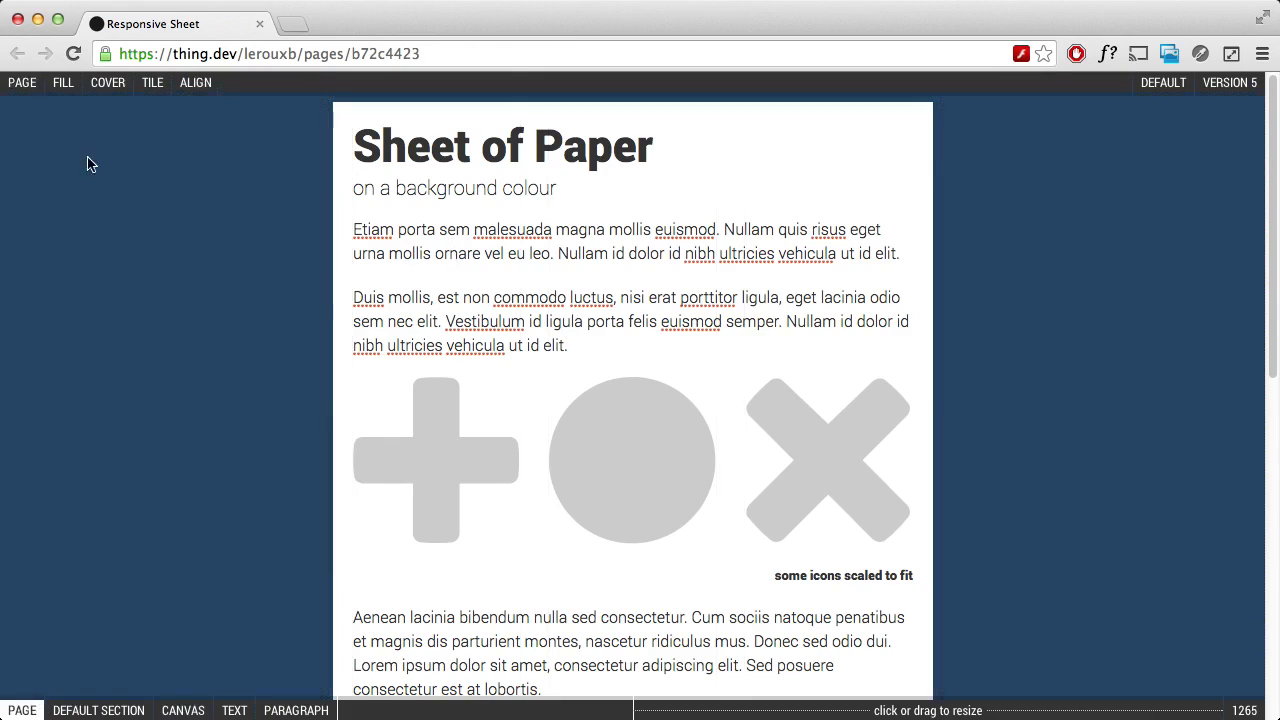
left_click(66, 87)
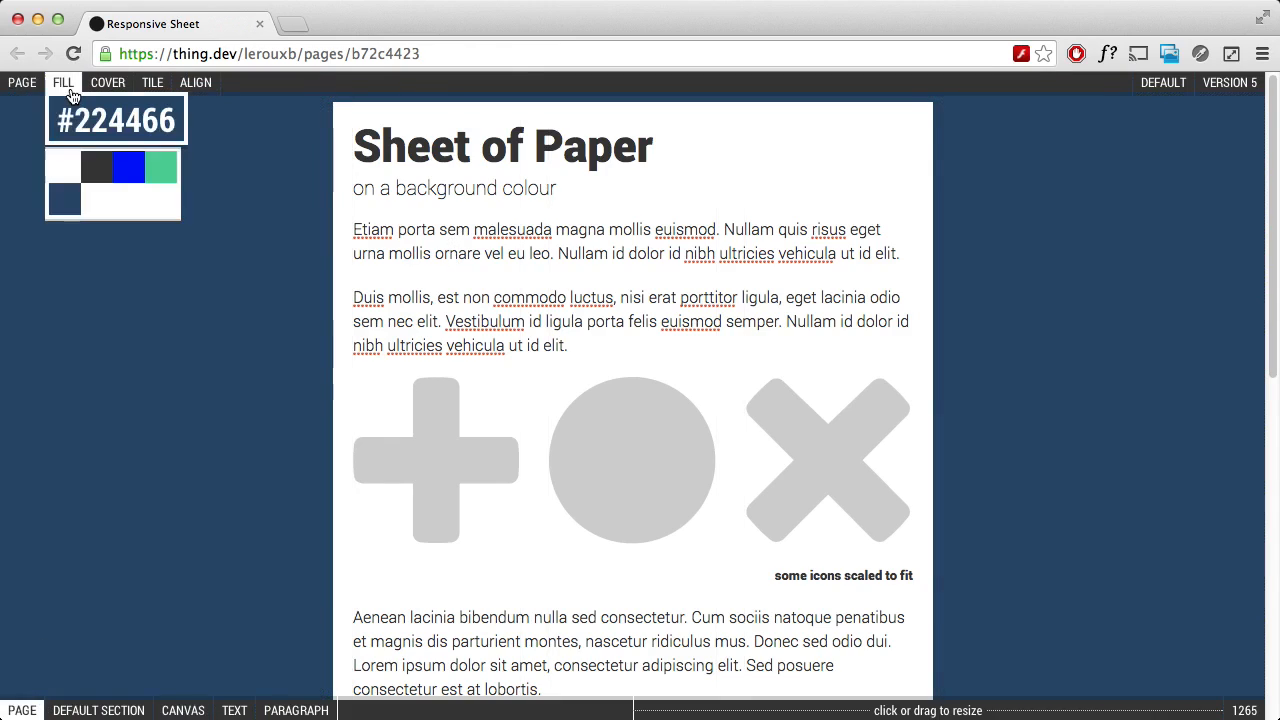
left_click(183, 710)
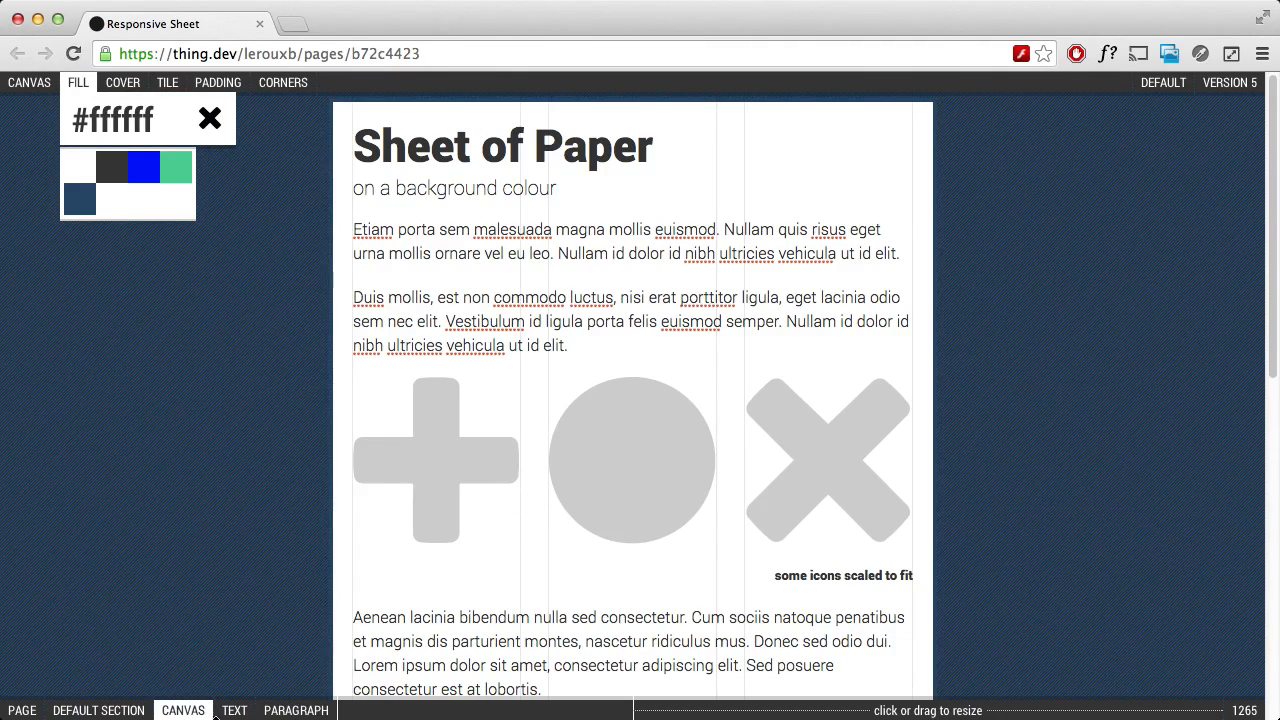
left_click(136, 711)
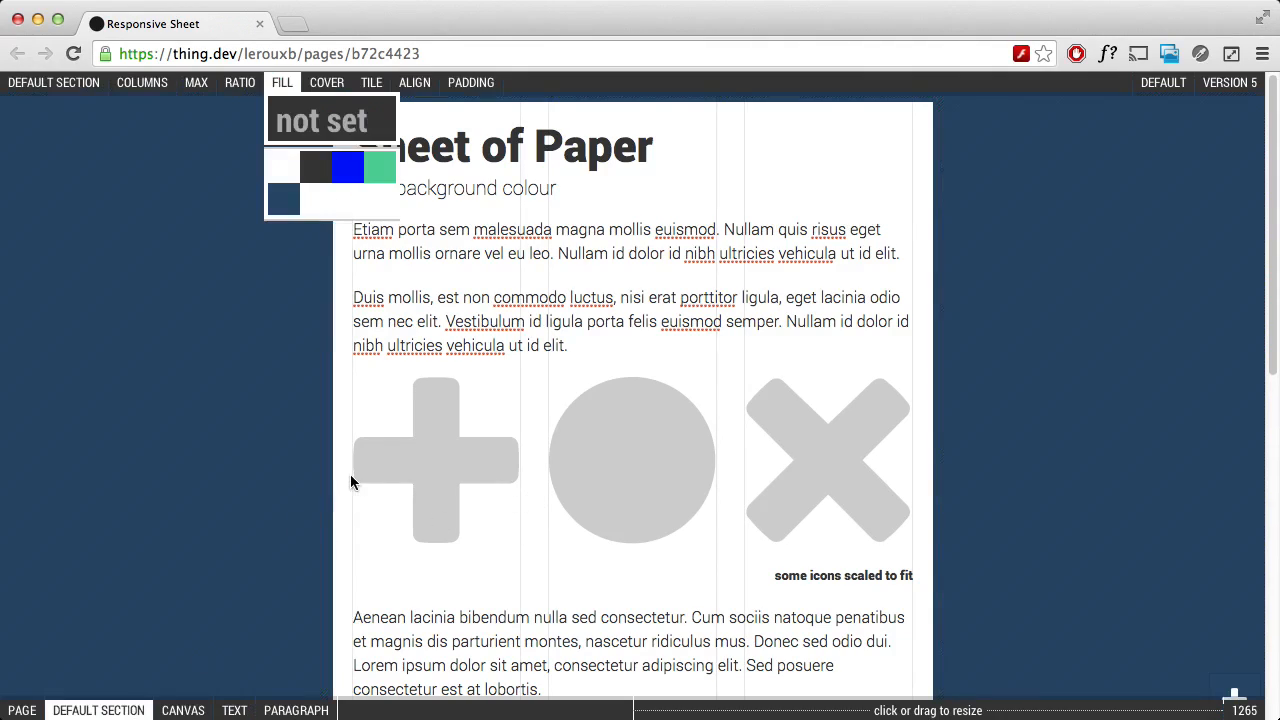
Check the default section's maximum width and padding settings, and hide the editing tools.
left_click(203, 86)
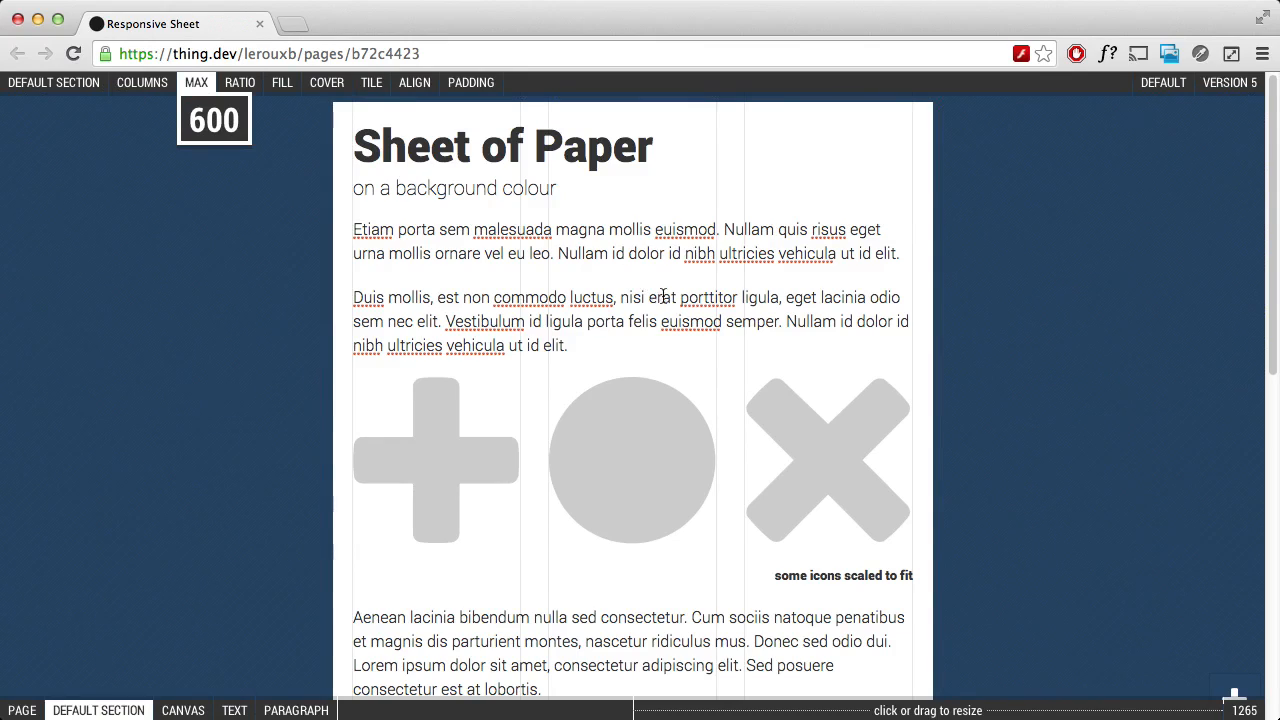
left_click(468, 84)
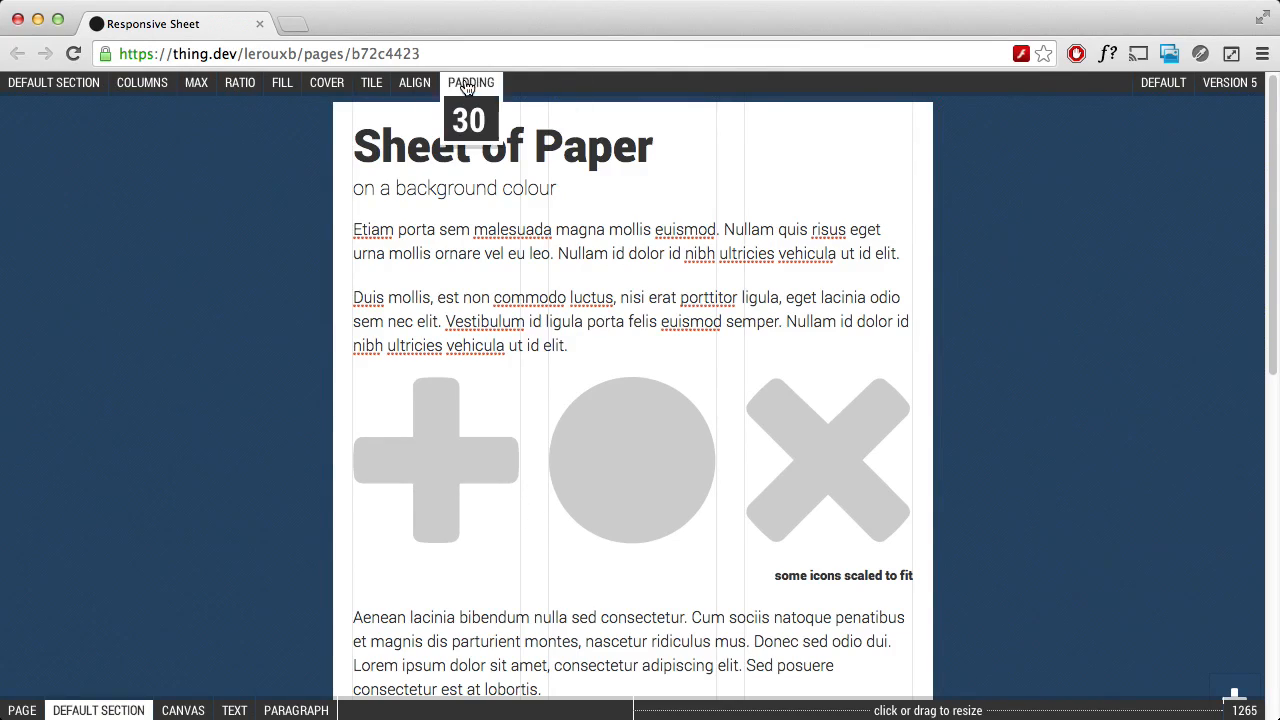
key("Escape")
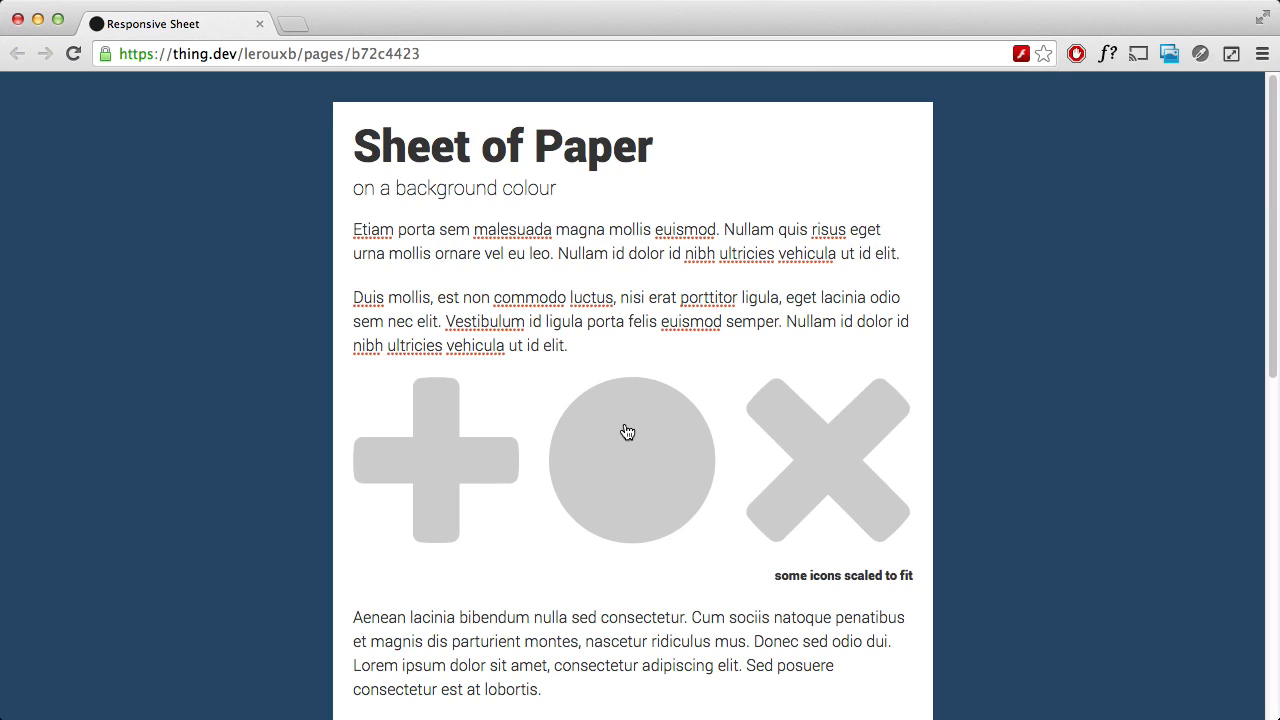
Inspect the icon row, the plus image and the cell that contains it.
left_click(543, 498)
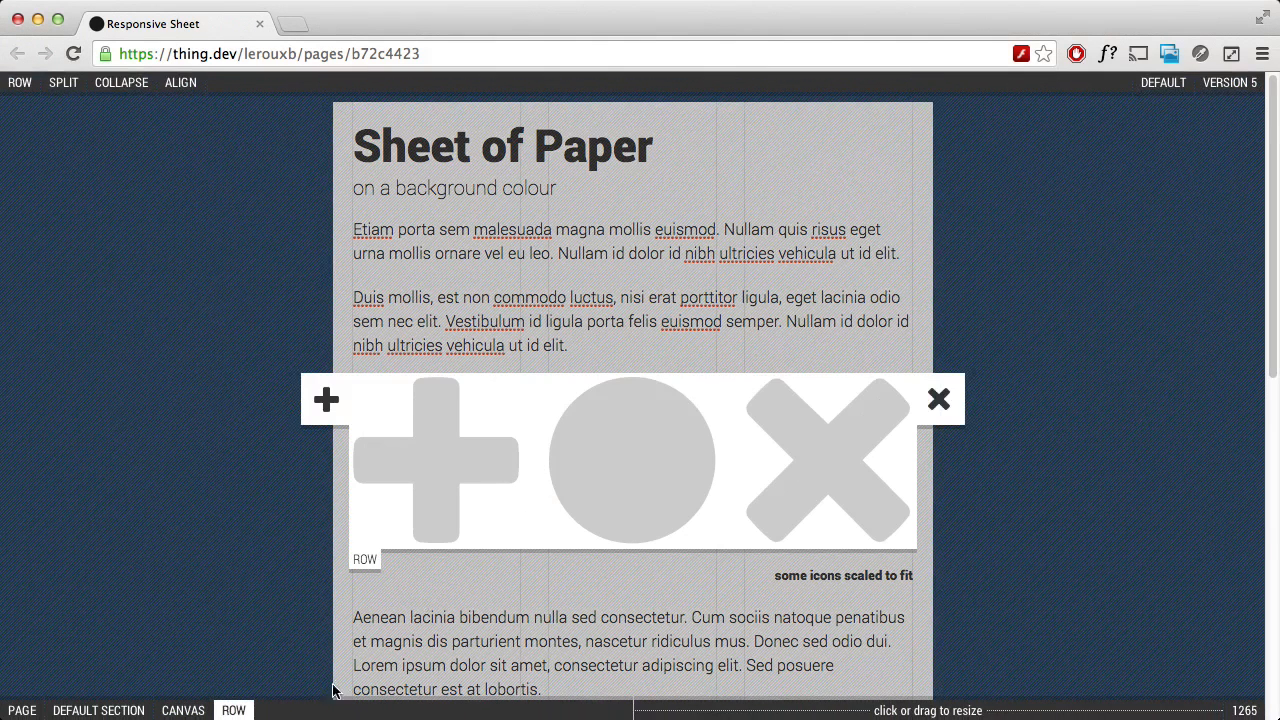
left_click(414, 517)
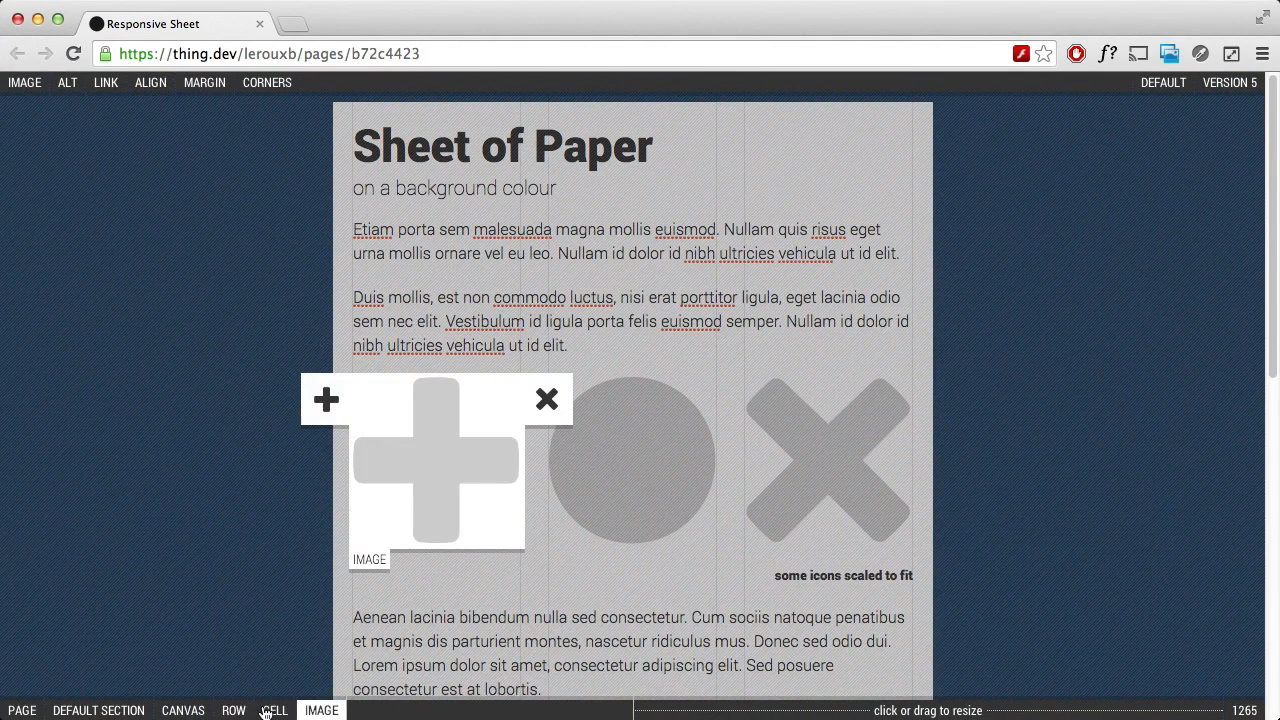
left_click(267, 711)
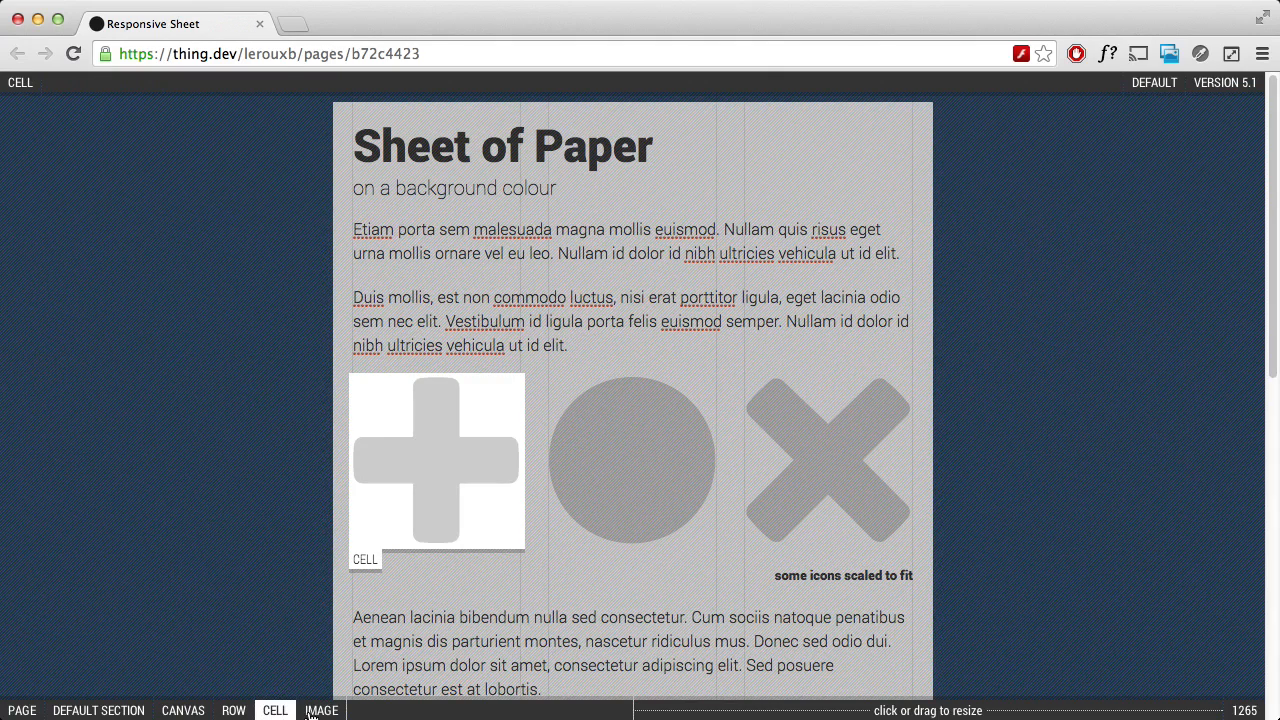
left_click(310, 712)
Inspect the embedded video and the paragraph above it to compare their editable properties.
scroll(710, 540, "down", 2)
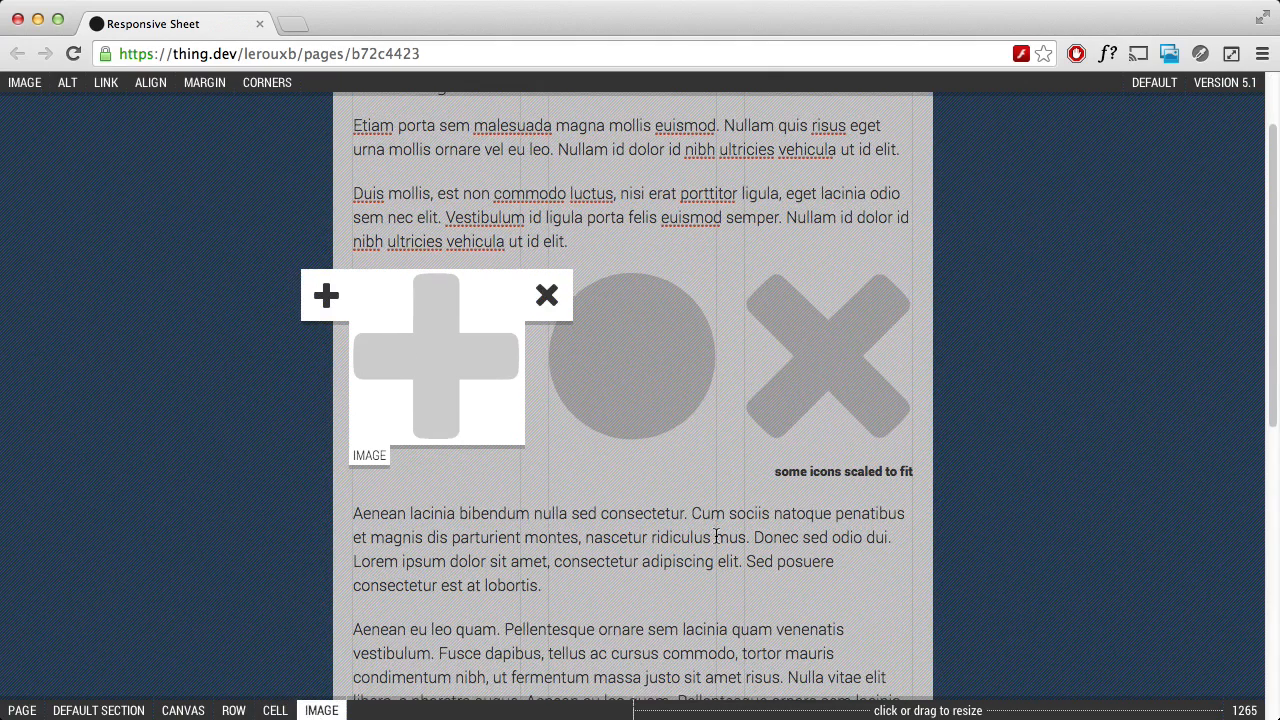
scroll(716, 537, "down", 9)
left_click(753, 454)
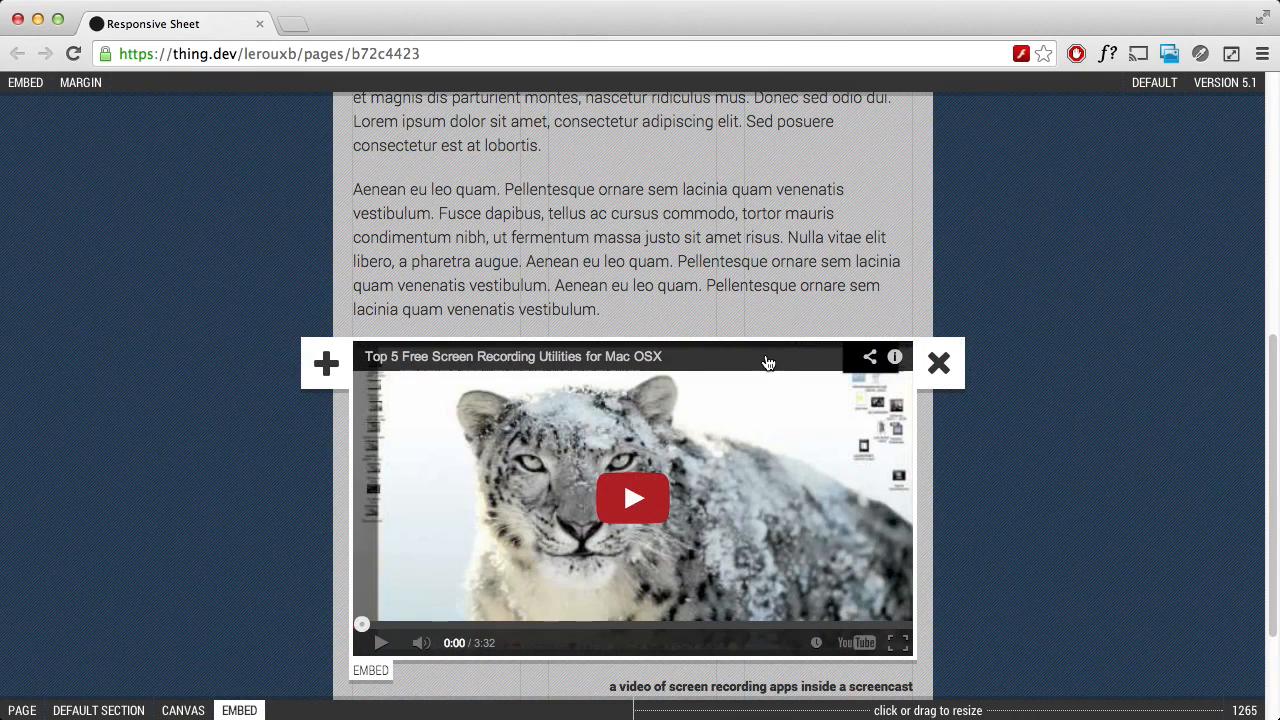
left_click(755, 285)
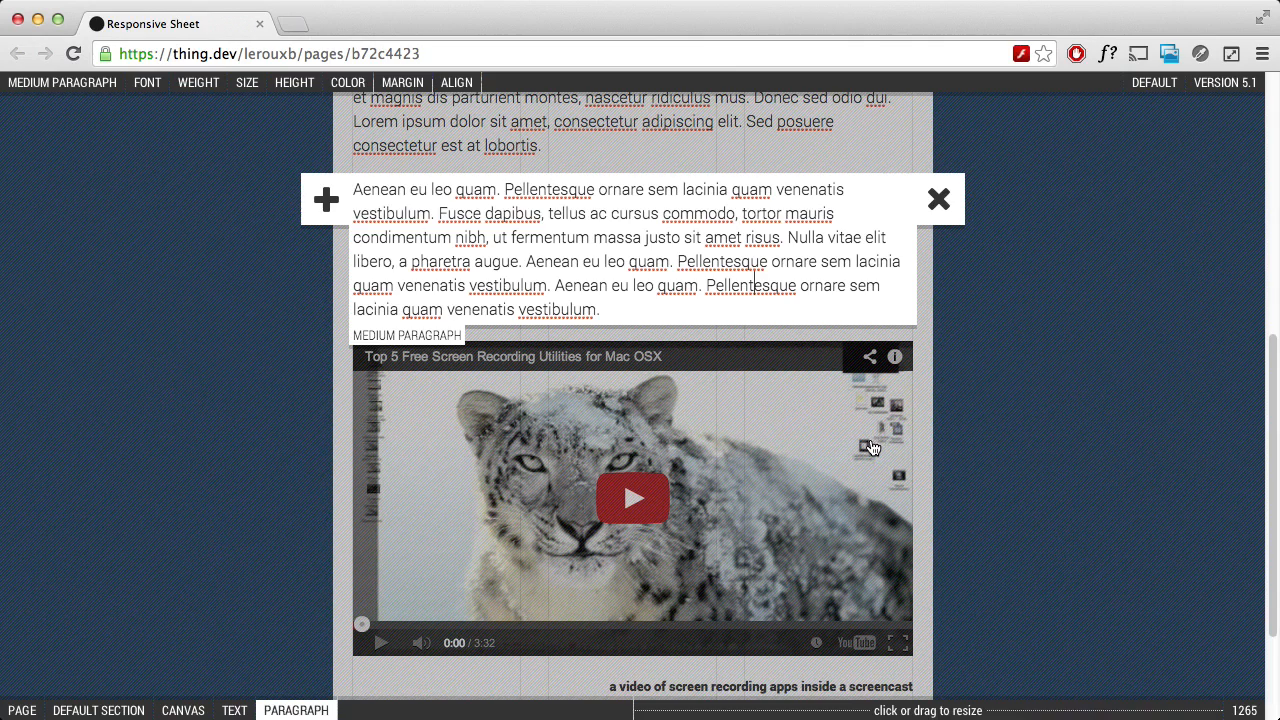
scroll(873, 447, "up", 1)
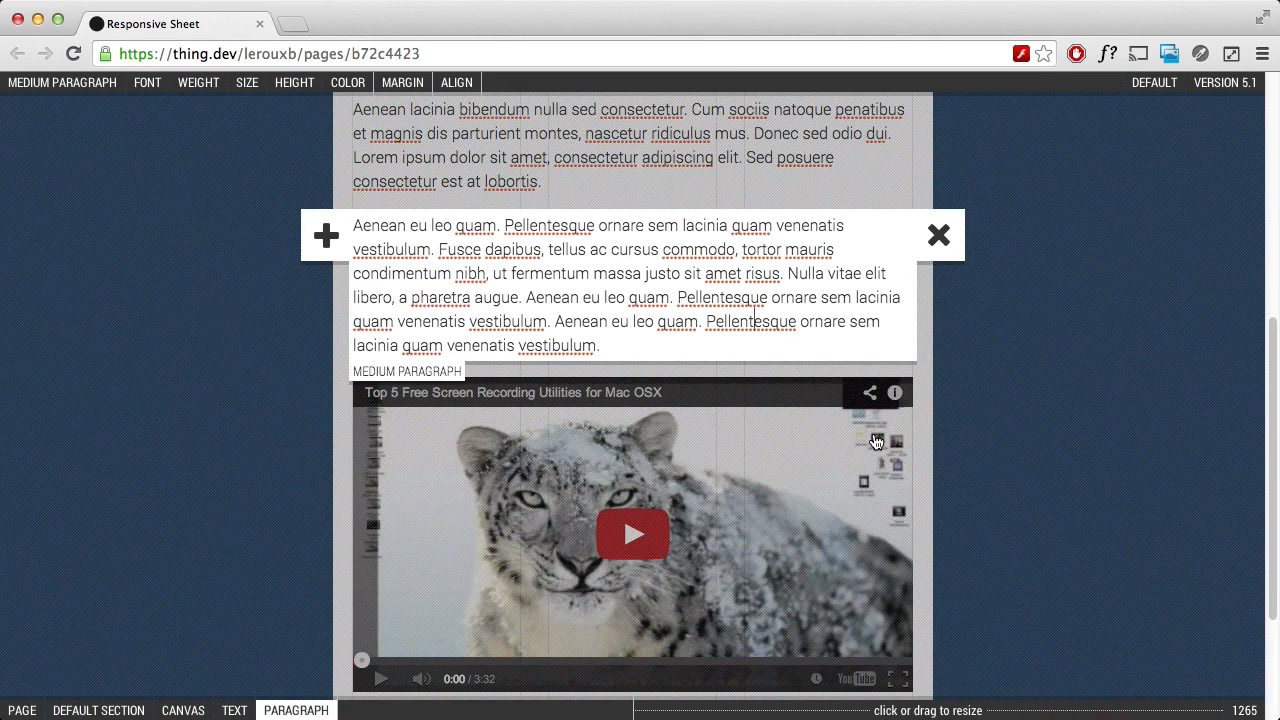
scroll(857, 471, "up", 5)
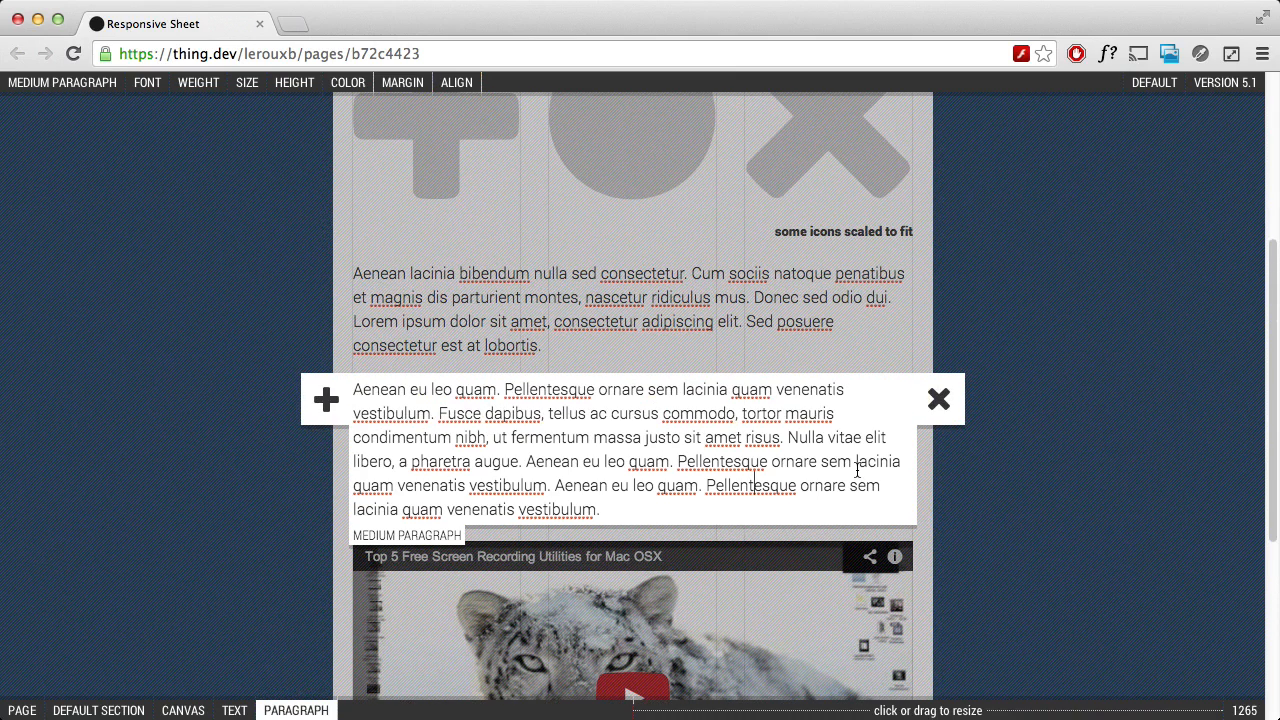
scroll(886, 470, "up", 10)
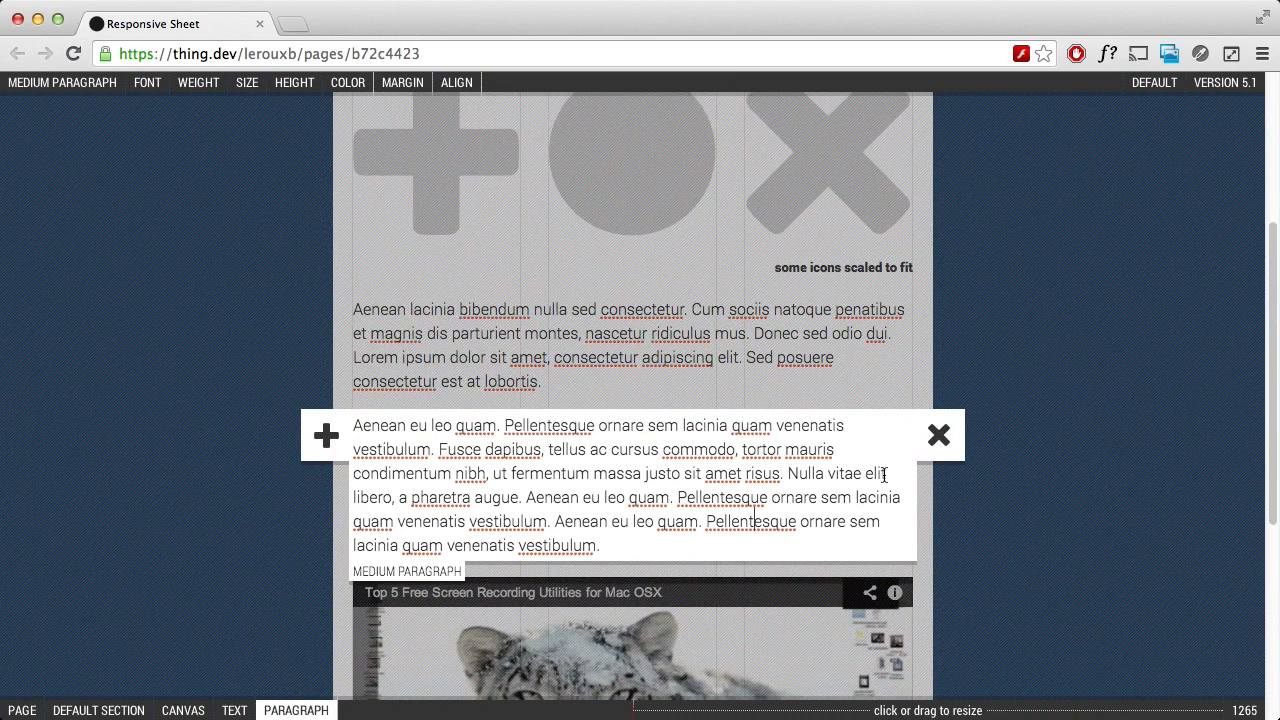
Preview the responsive page at widths of 373 and 439, check the text and video, and restore the full width.
left_click_drag(1063, 700, 800, 707)
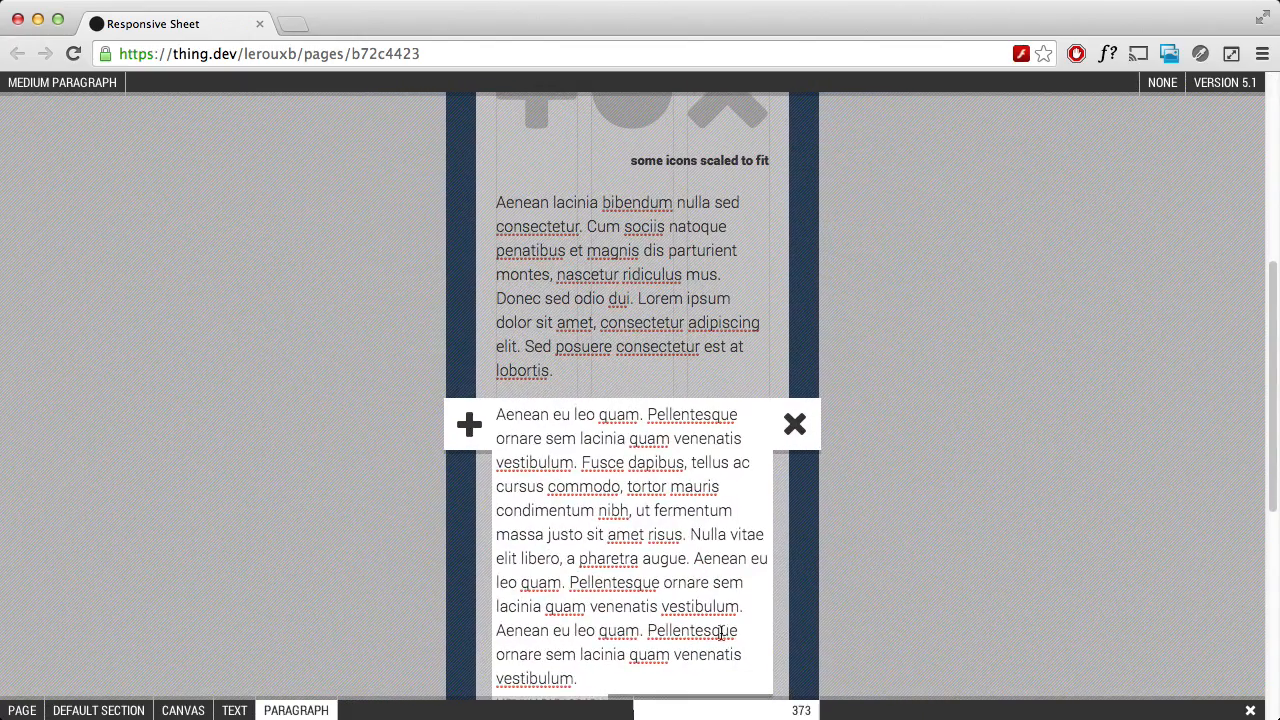
scroll(720, 600, "down", 5)
mouse_move(834, 711)
left_mouse_down()
mouse_move(822, 711)
mouse_move(835, 711)
left_mouse_up()
left_click(902, 649)
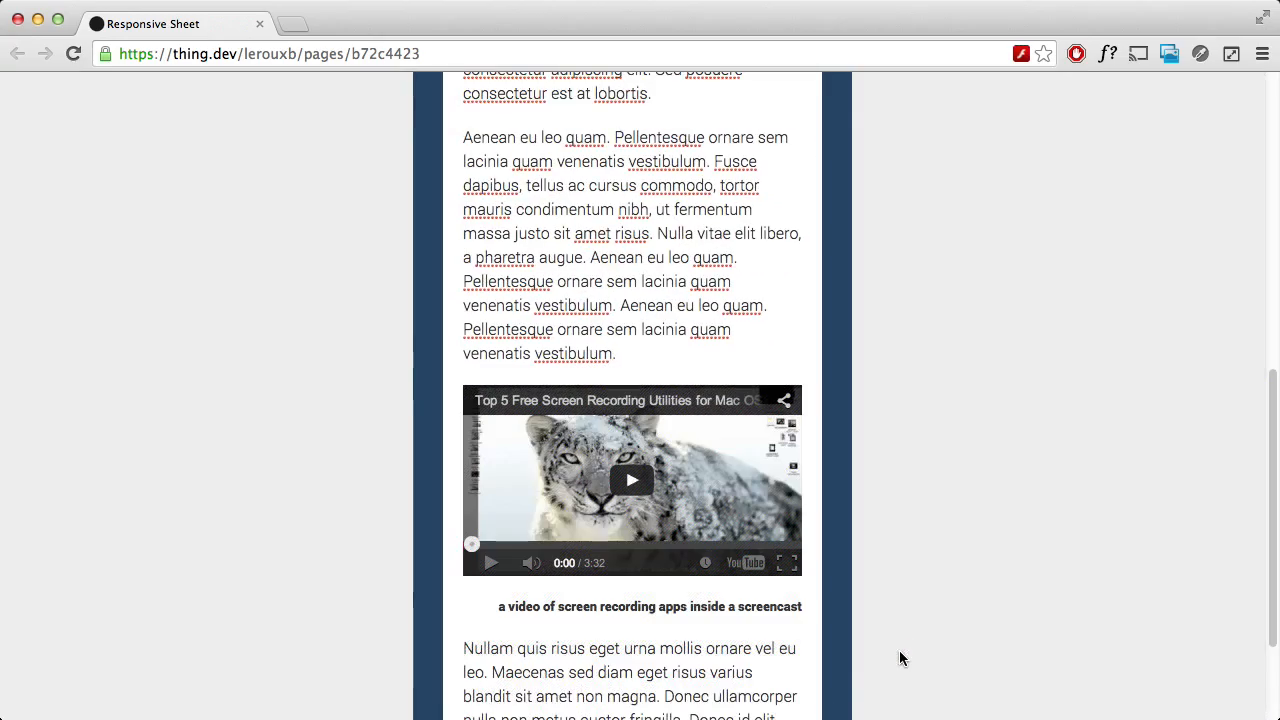
left_click(843, 637)
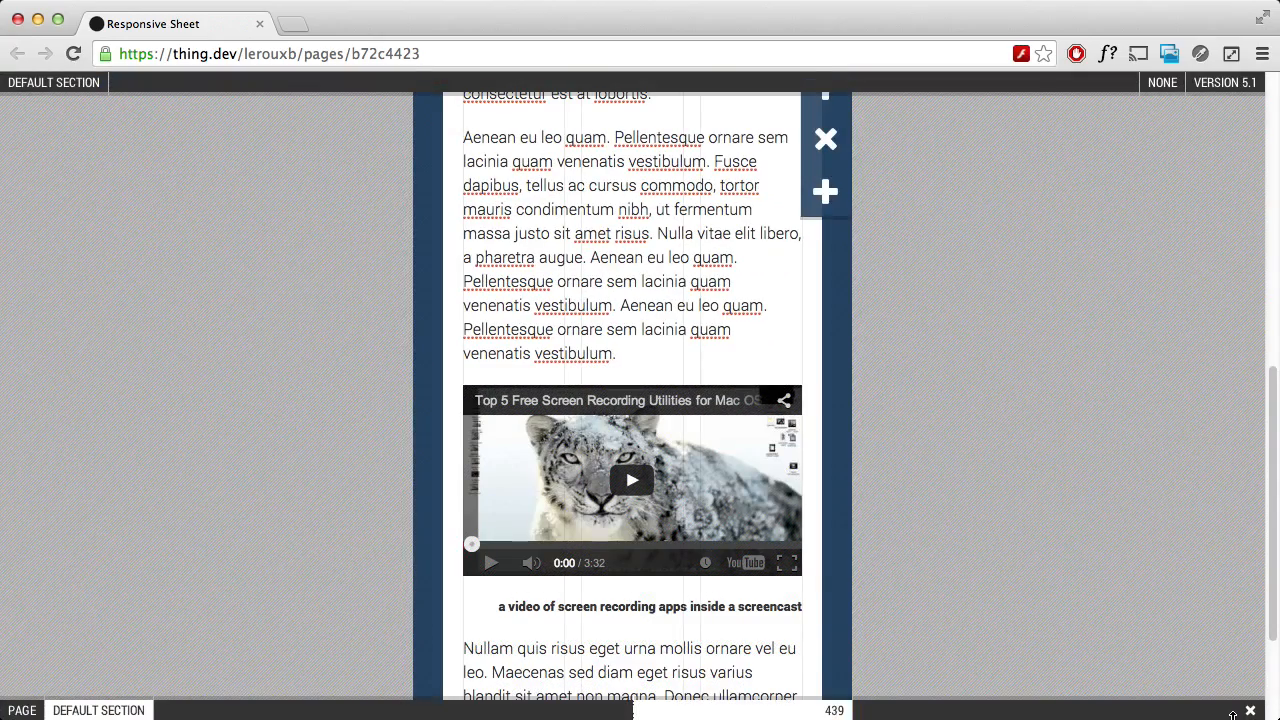
left_click(1249, 711)
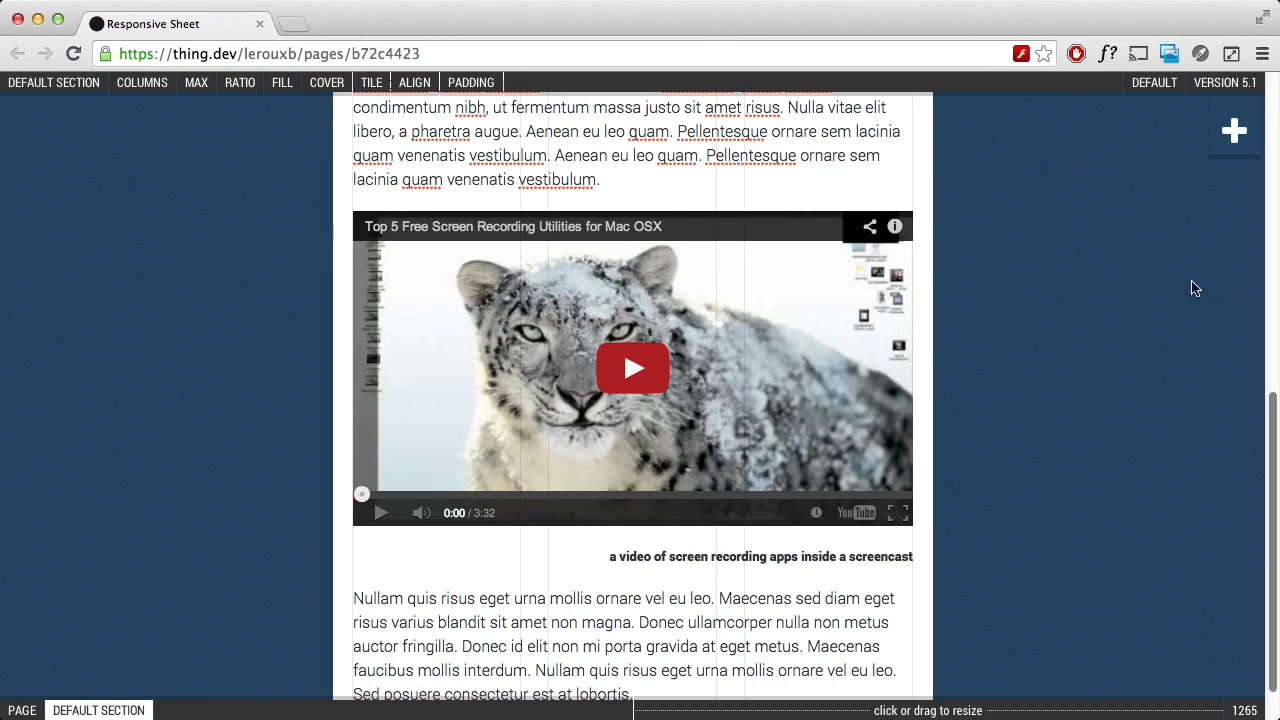
Inspect the embedded video and the first paragraph below the subtitle, and open the Default breakpoint options.
left_click(711, 392)
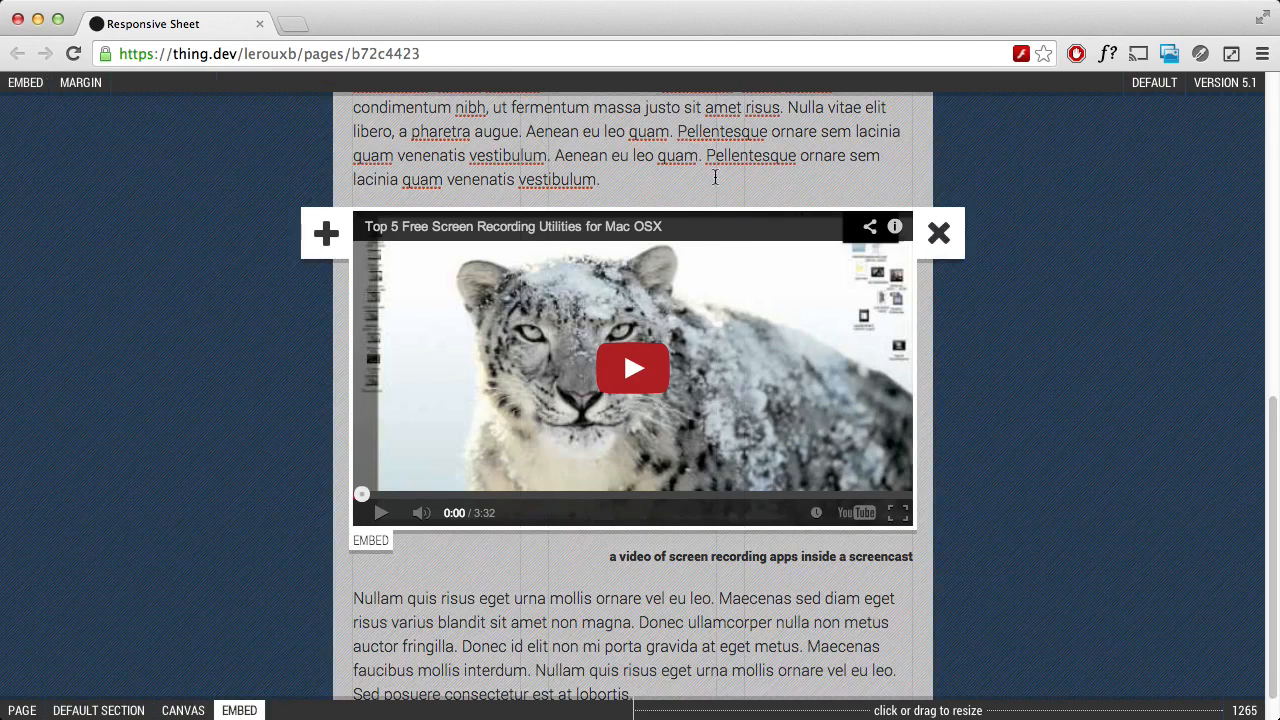
left_click(716, 180)
scroll(633, 182, "up", 10)
left_click(668, 222)
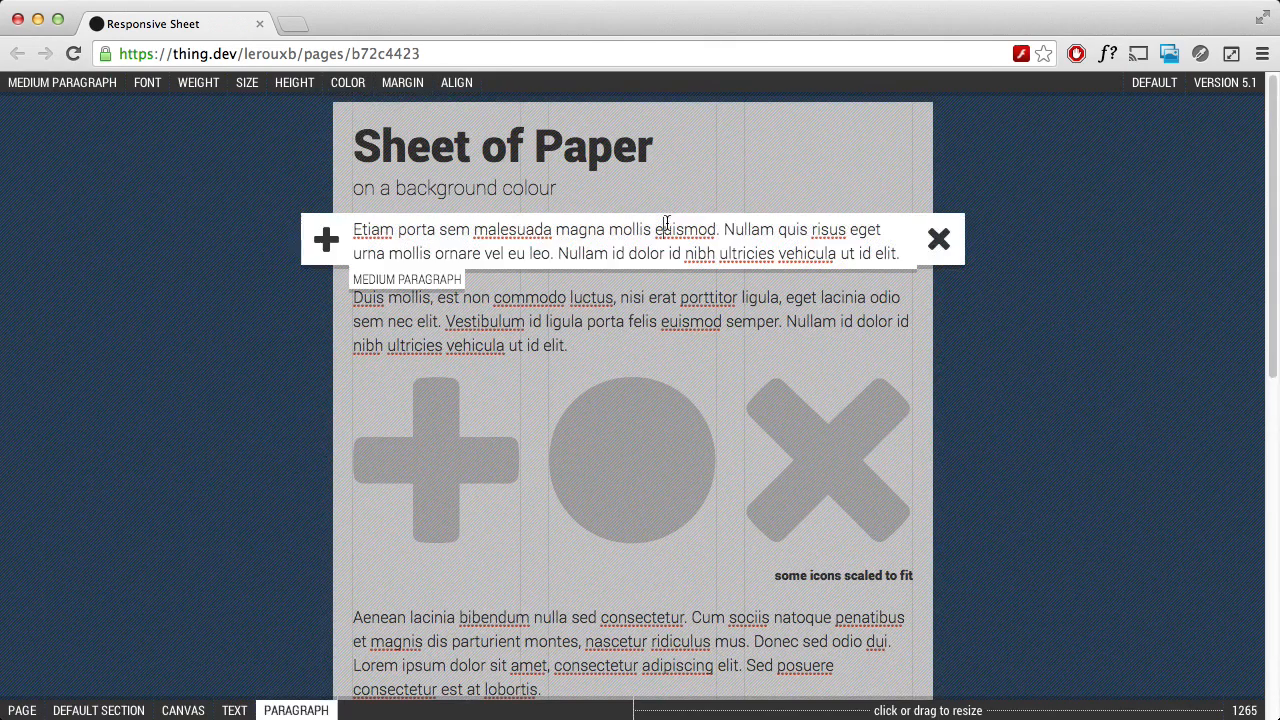
left_click(1138, 90)
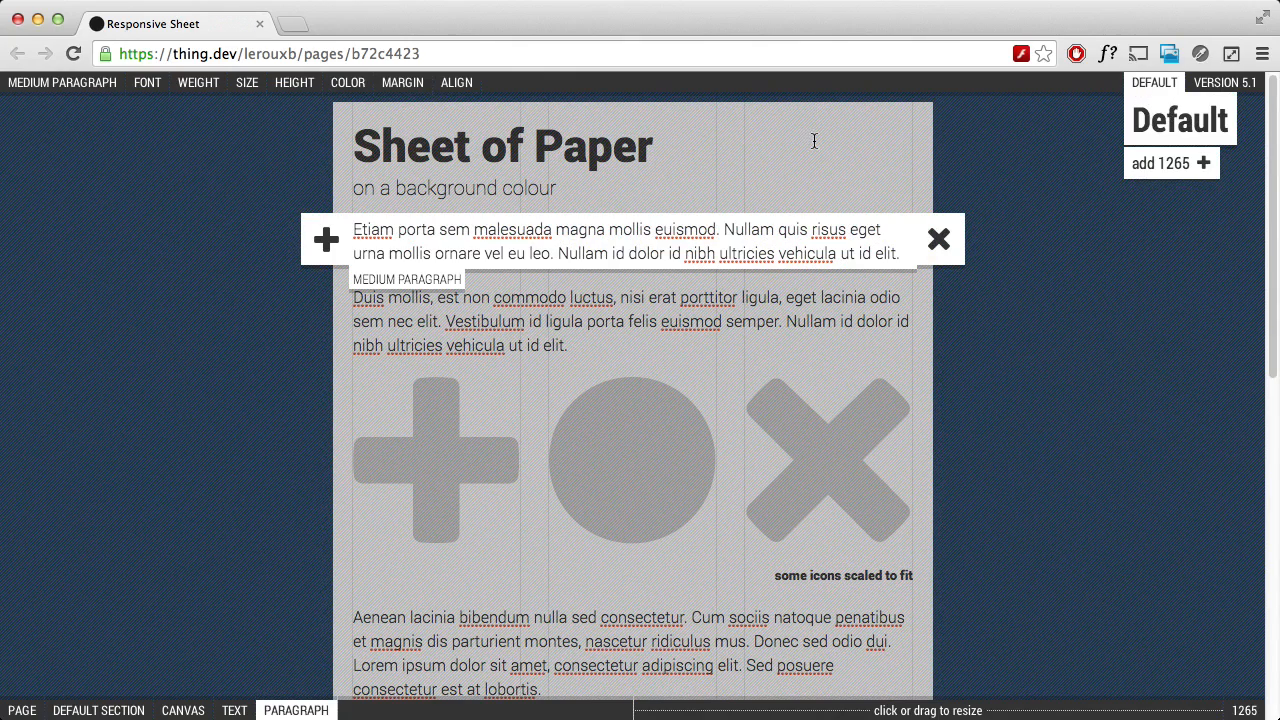
Review the second paragraph's font, weight, size, height, color, margin and align settings.
left_click(424, 445)
left_click(455, 343)
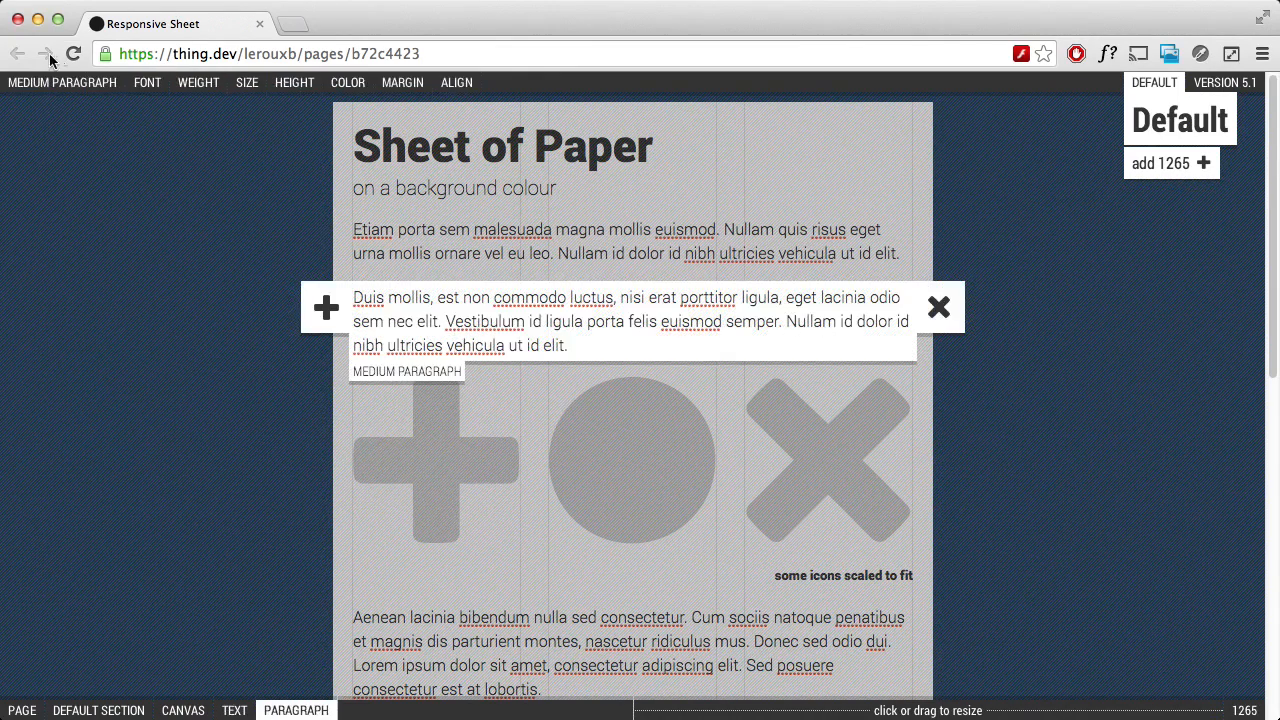
left_click(444, 84)
left_click(152, 84)
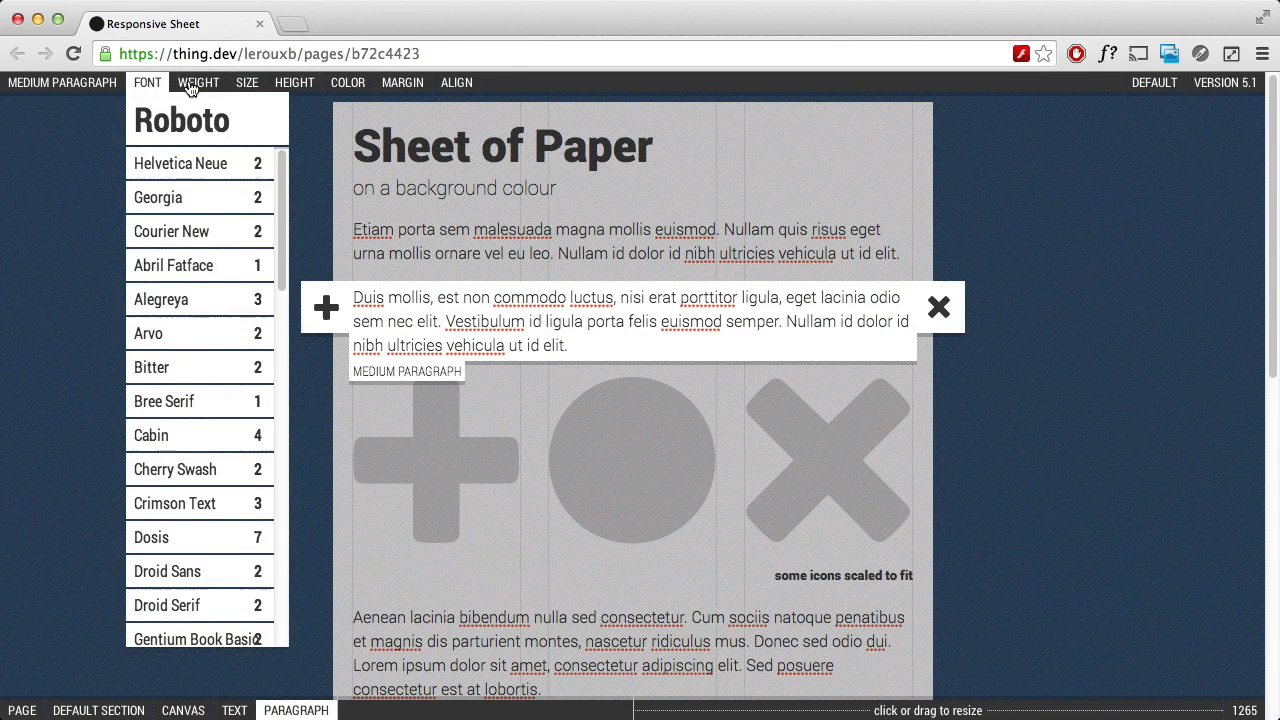
left_click(196, 84)
left_click(248, 84)
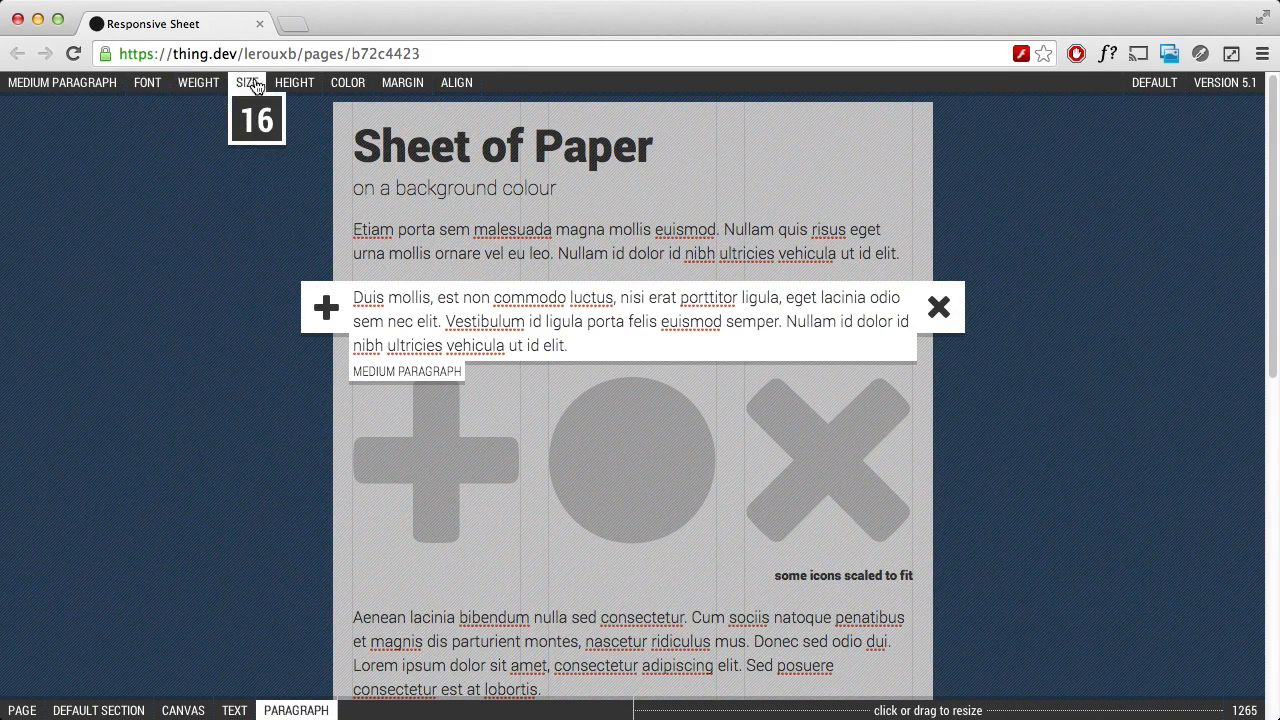
left_click(295, 84)
left_click(348, 84)
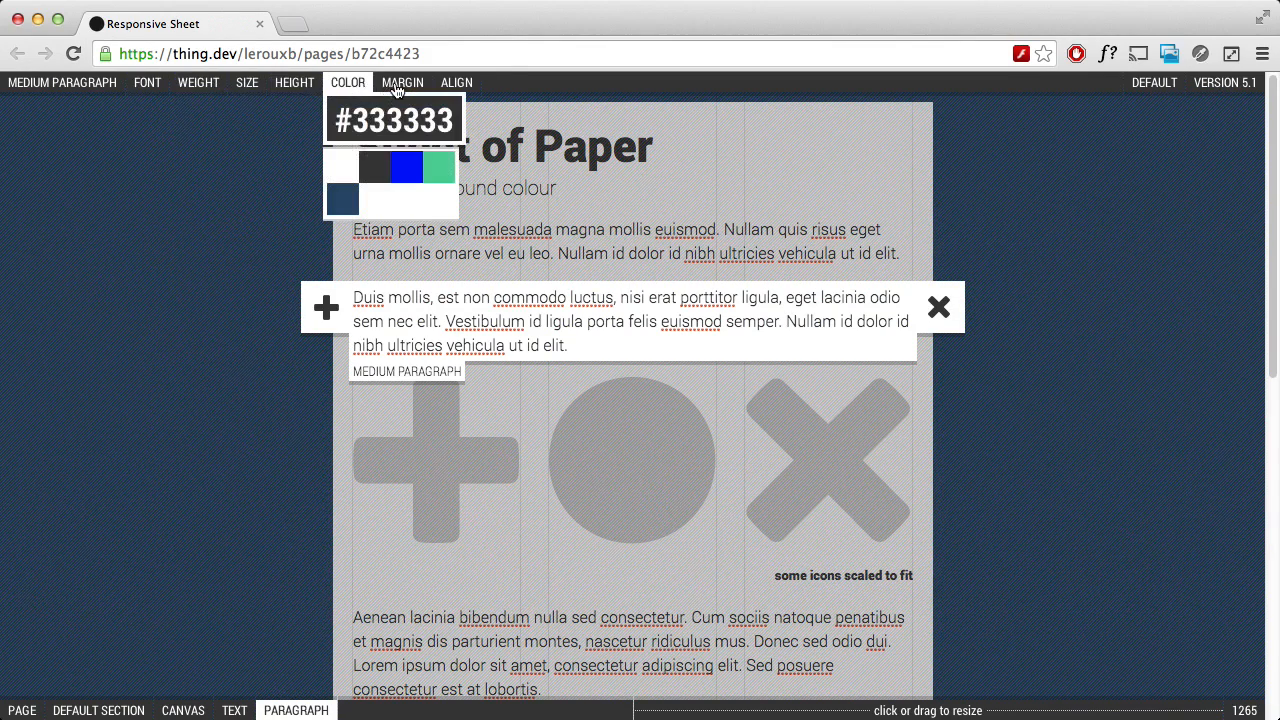
left_click(398, 86)
left_click(455, 88)
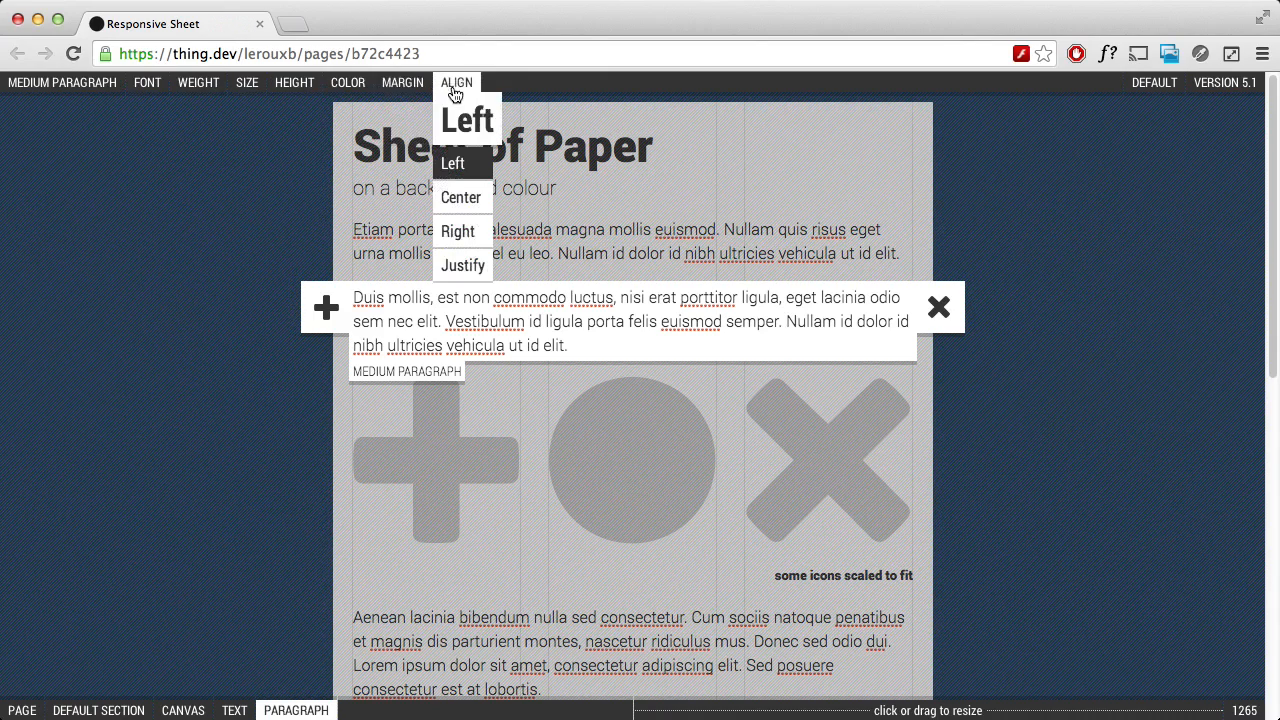
Inspect the circle image and the canvas to compare their editable properties.
left_click(598, 449)
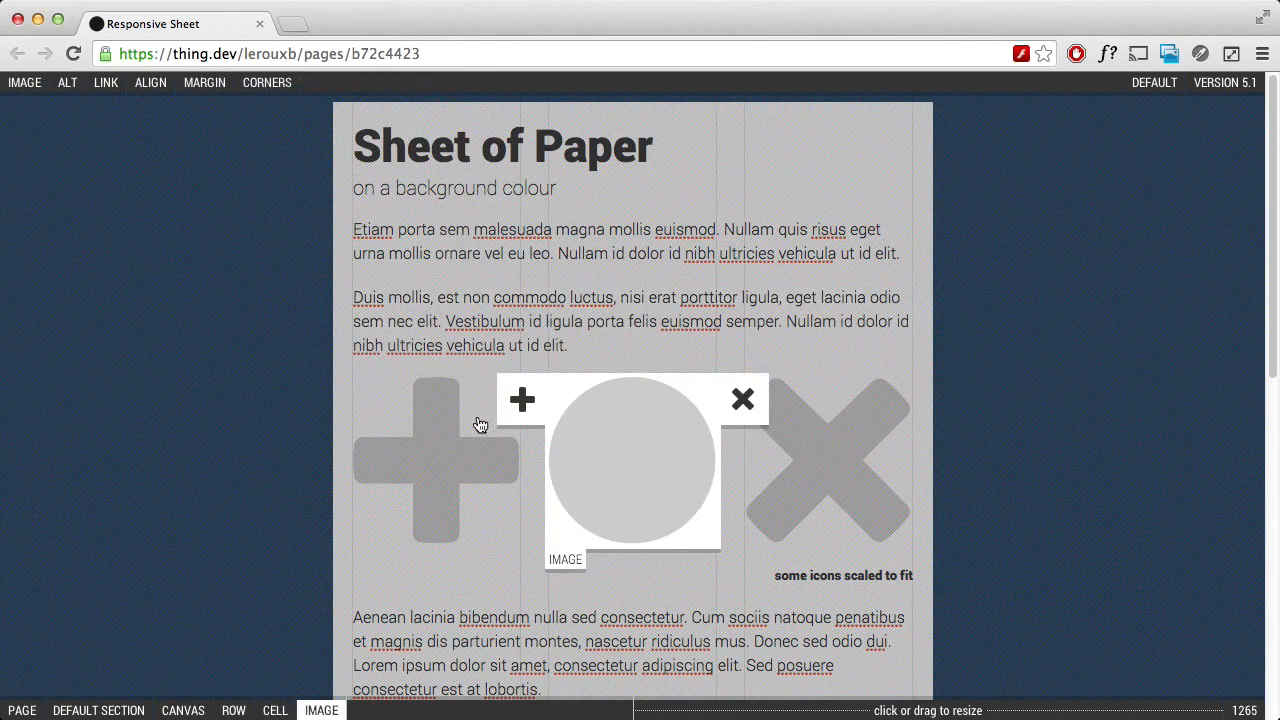
left_click(344, 187)
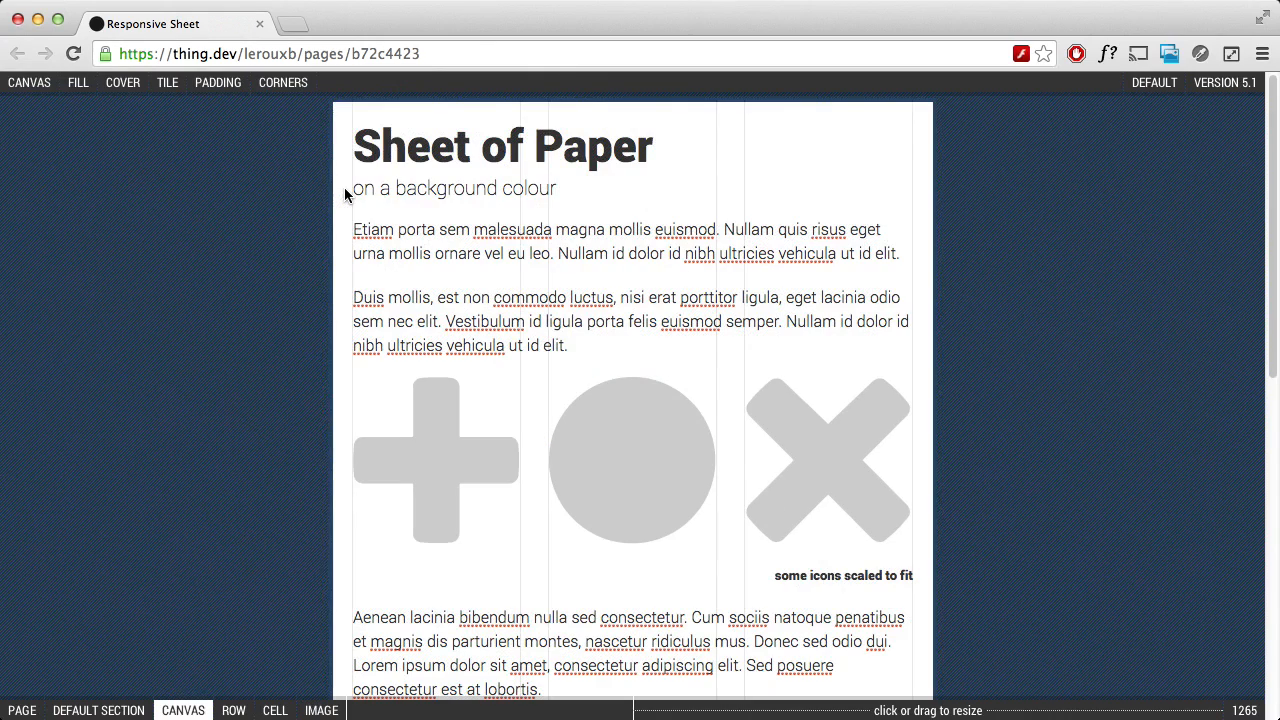
With the first paragraph selected, preview the page at widths of 1005 and 761, check the breakpoint options, and restore the full width.
left_click(450, 229)
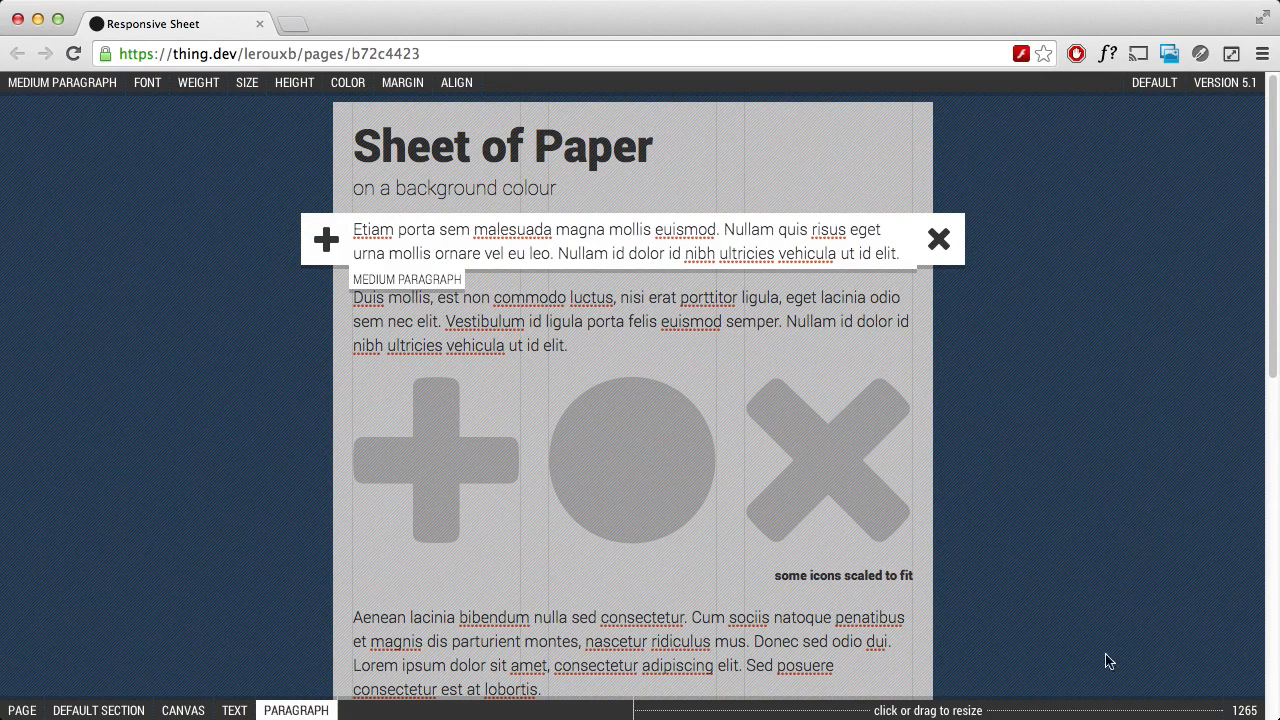
left_click(1133, 711)
left_click_drag(1133, 711, 1114, 711)
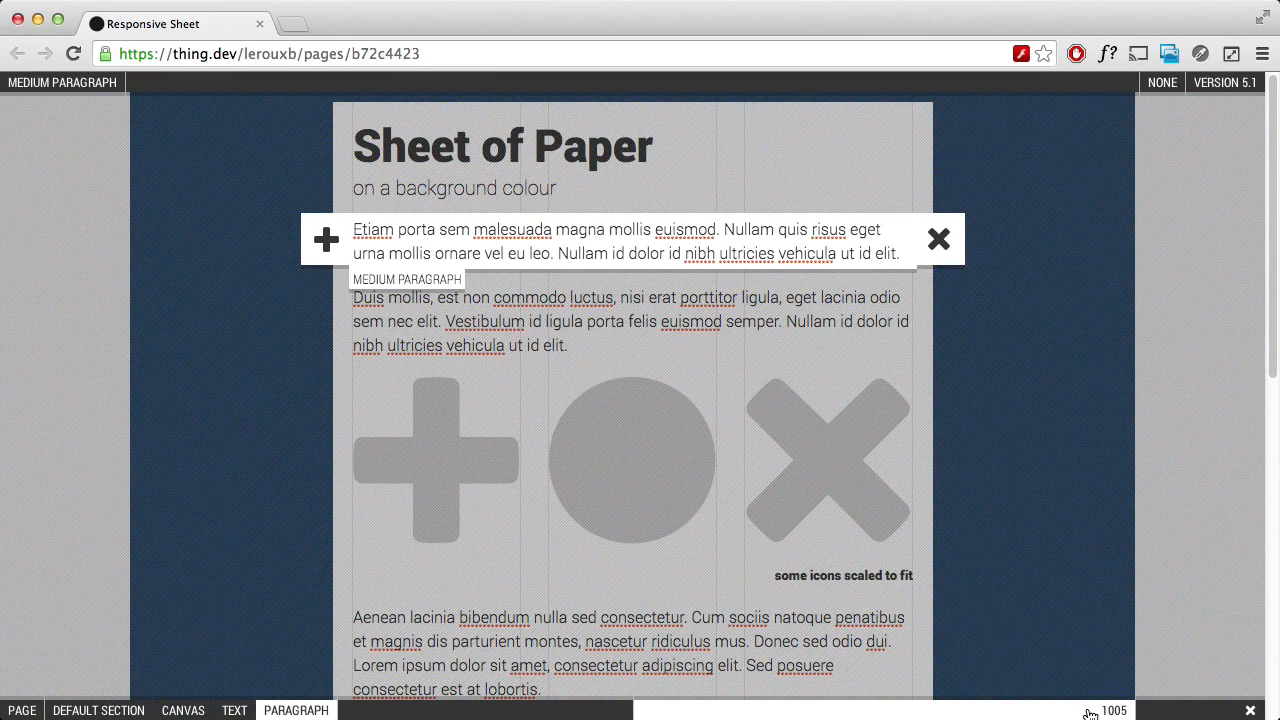
left_click_drag(1089, 714, 995, 712)
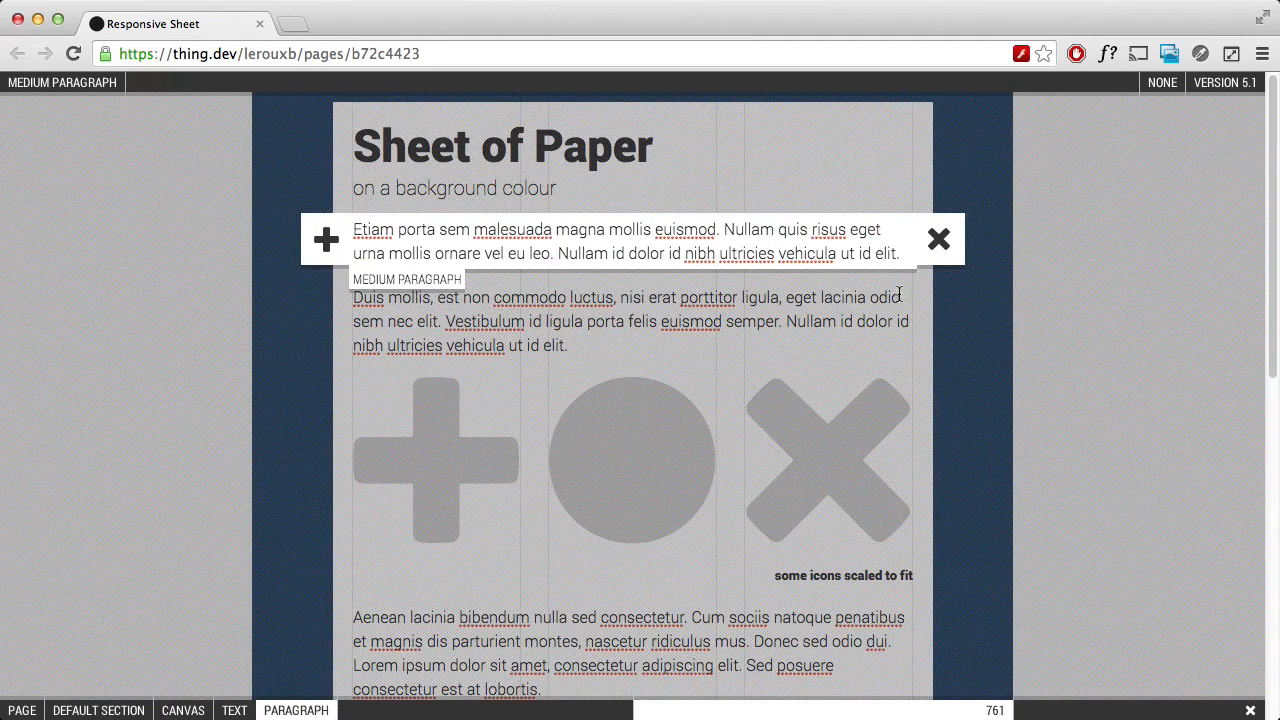
left_click(1164, 88)
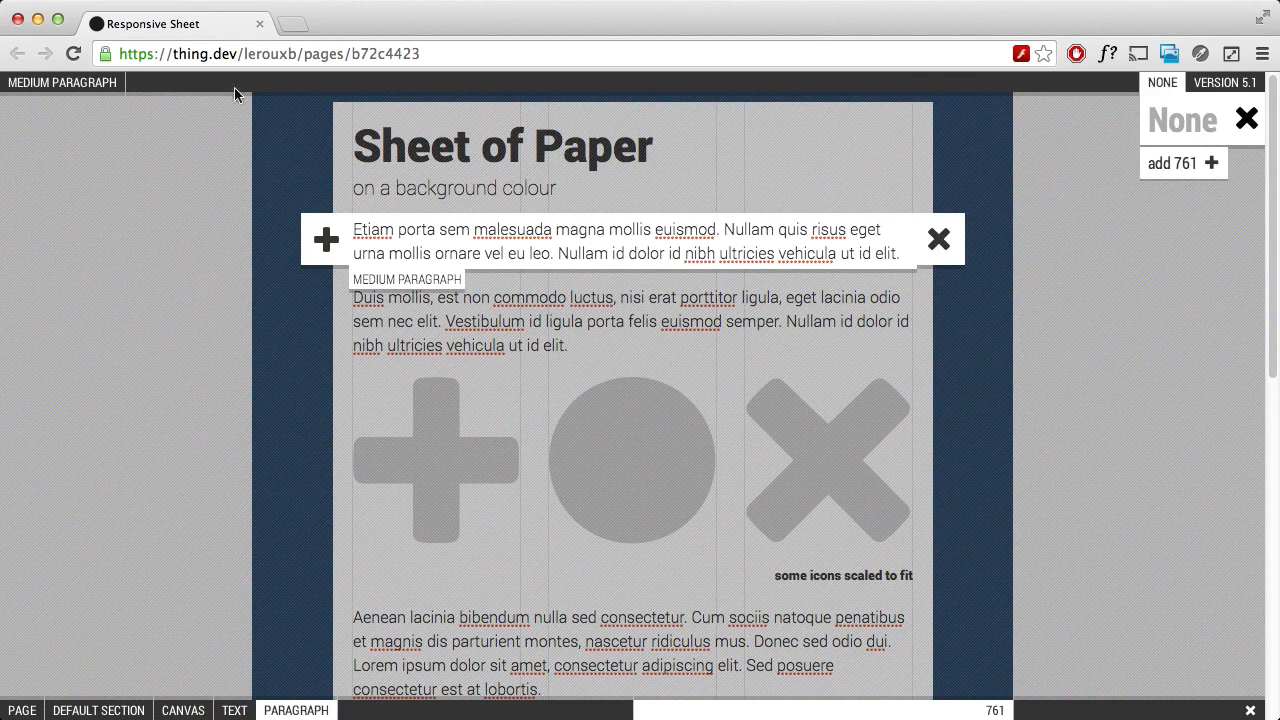
left_click(1246, 122)
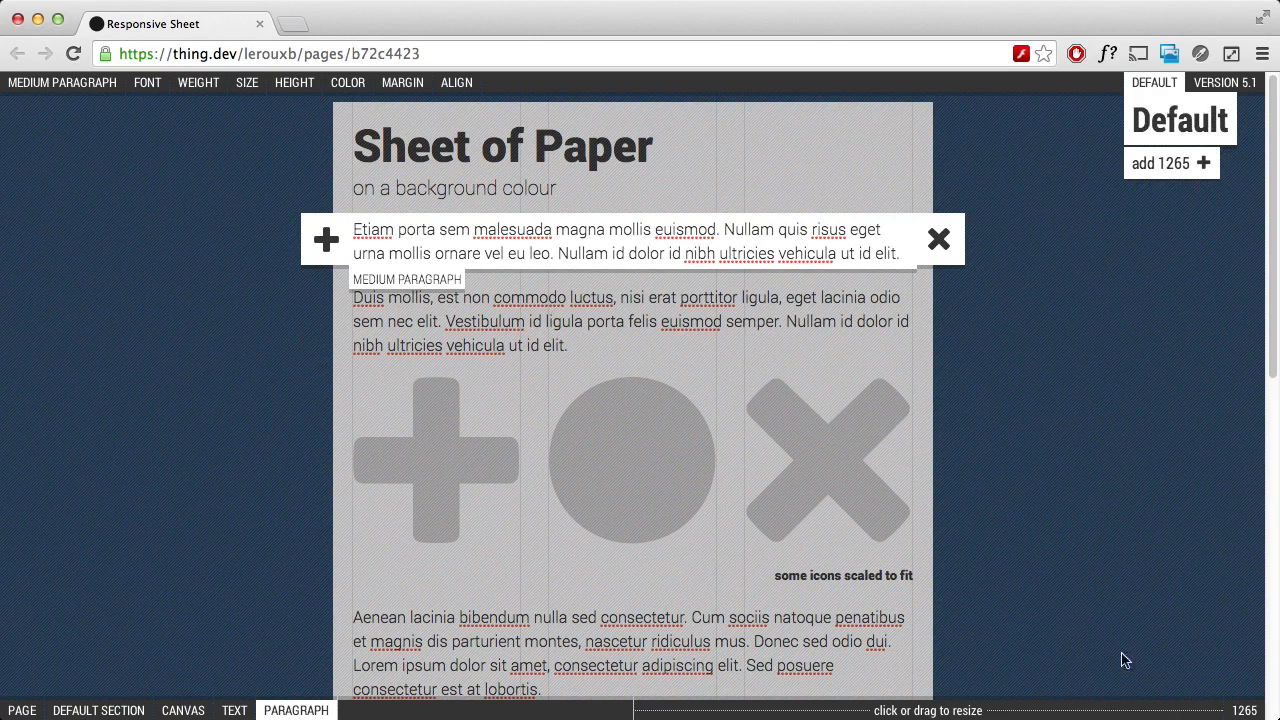
Preview the page at a width of 745, restore the full width, and view it briefly without the editing interface.
left_click(1054, 716)
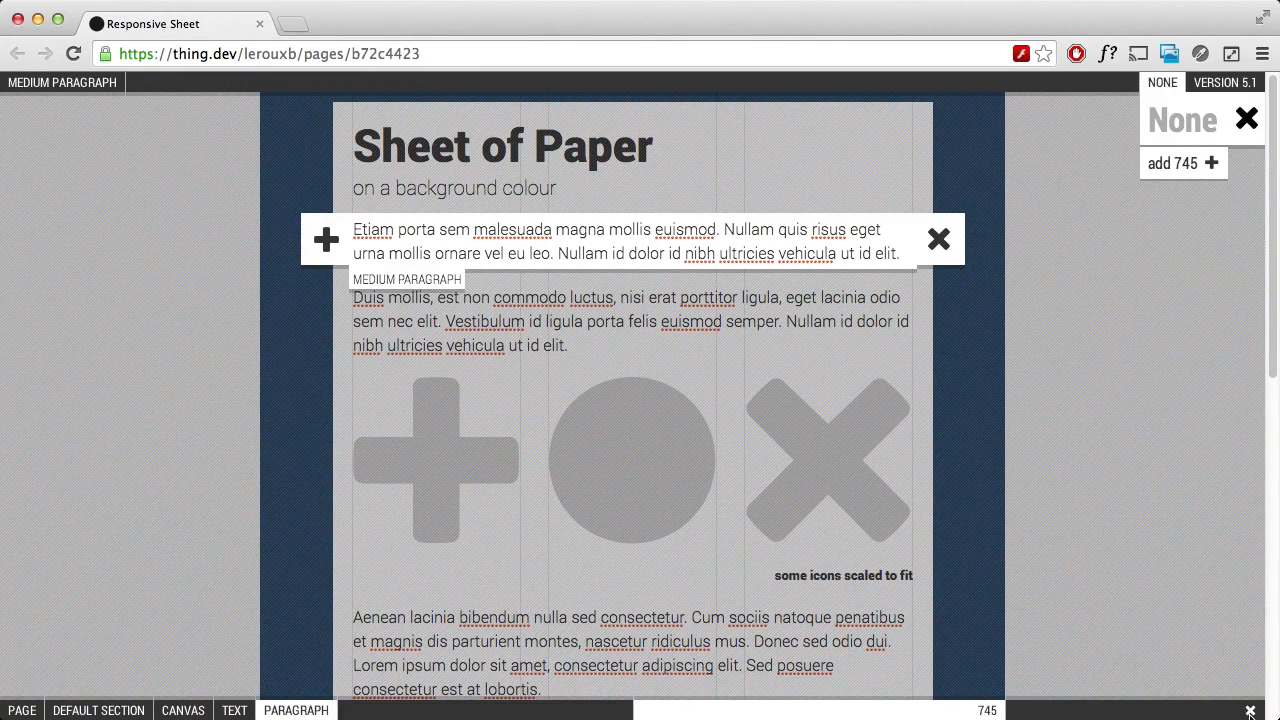
left_click(1250, 712)
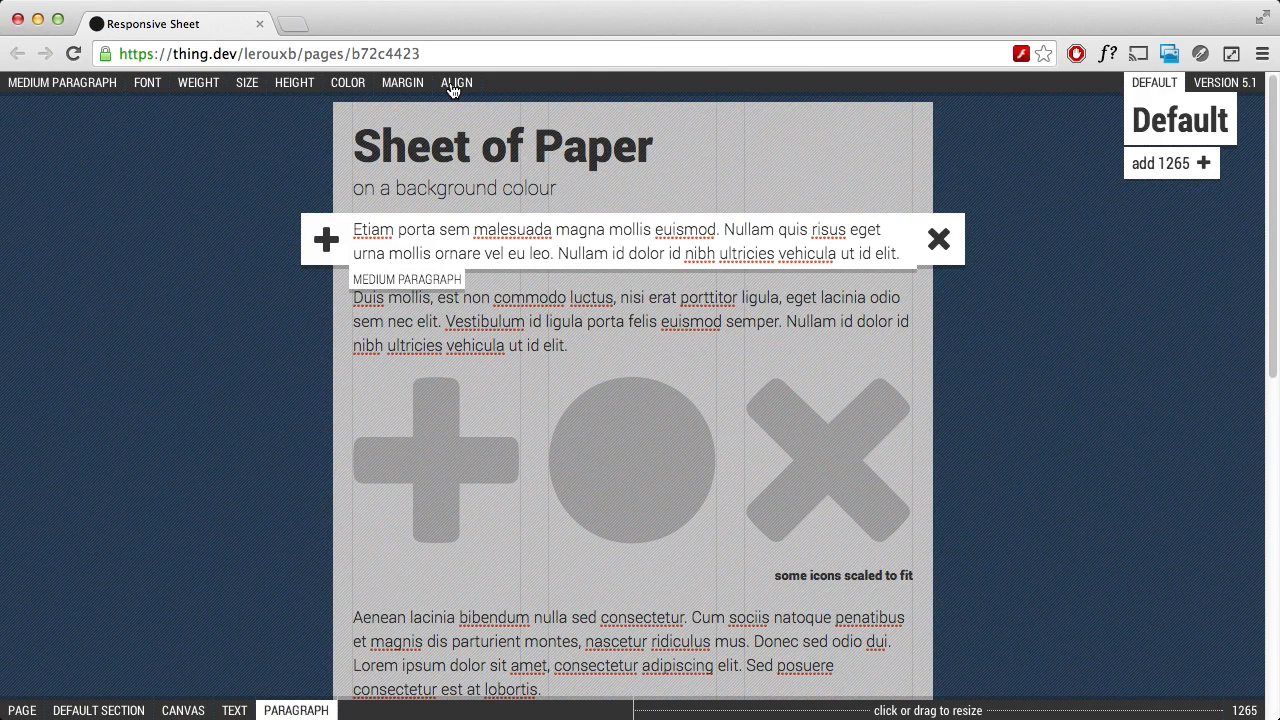
left_click(547, 168)
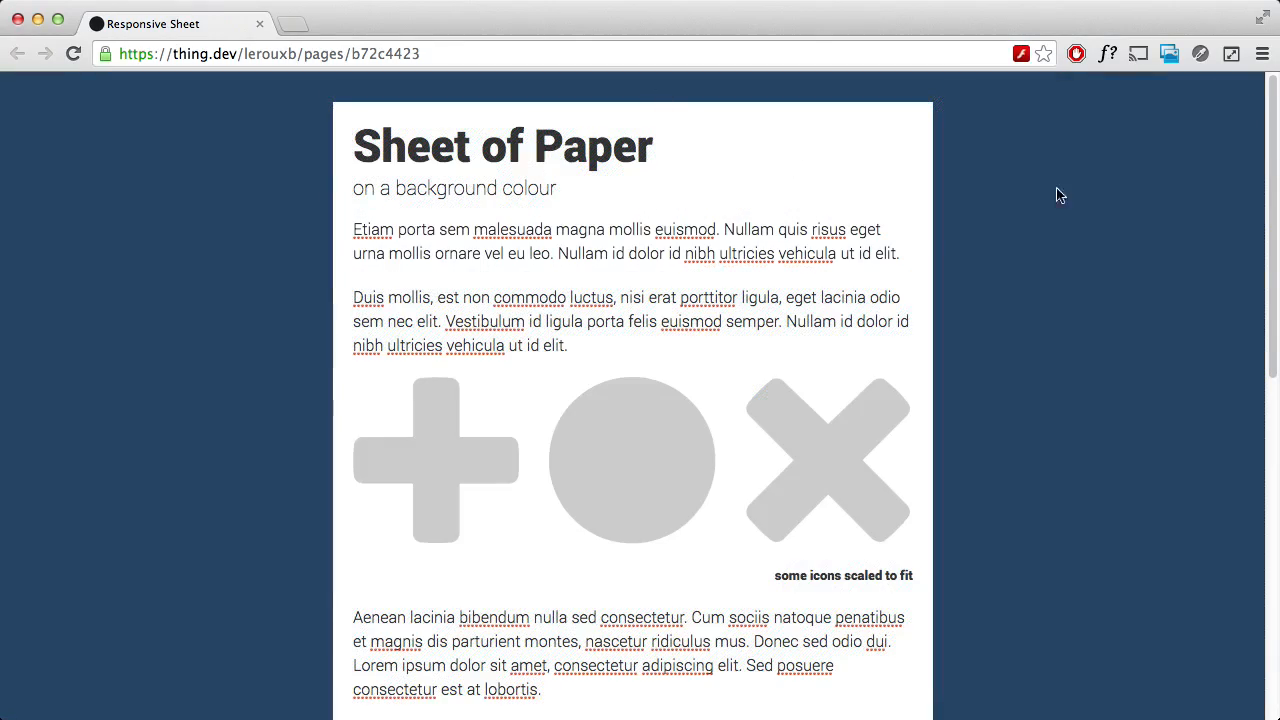
left_click(830, 258)
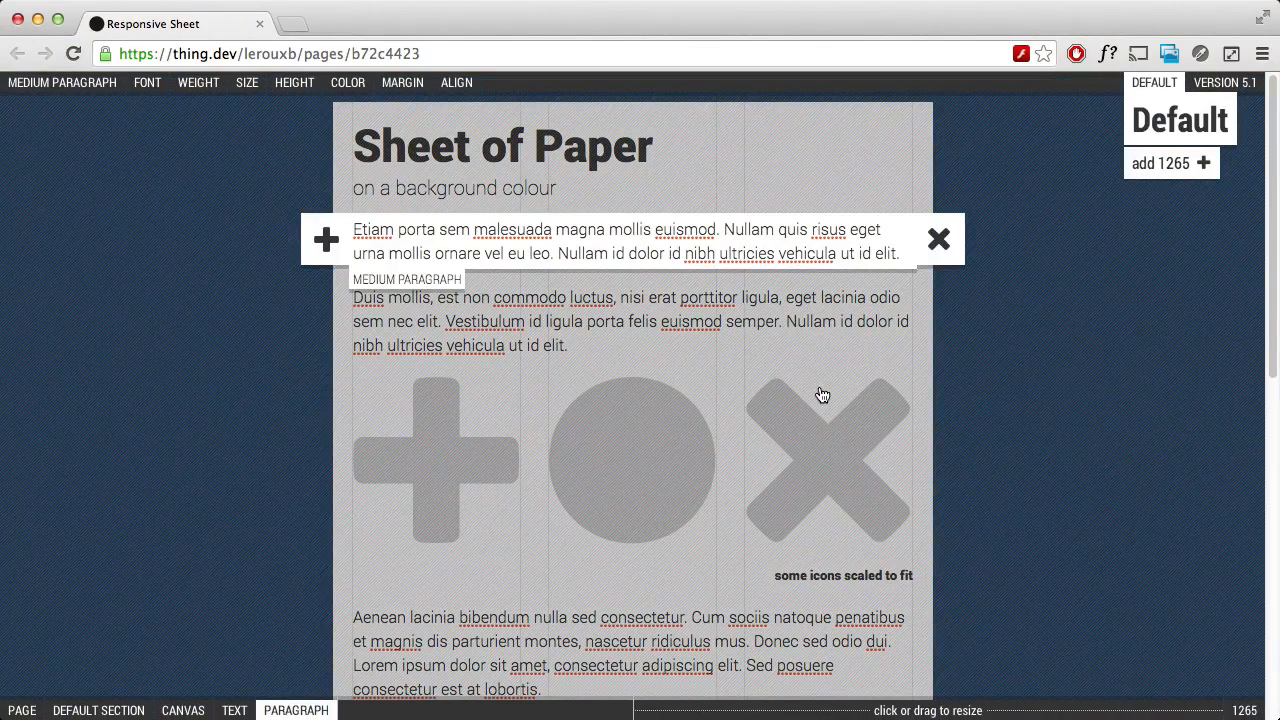
Preview the page at widths of 639, 635 and 320, viewing the narrowest layout with and without the editing interface.
left_click(951, 711)
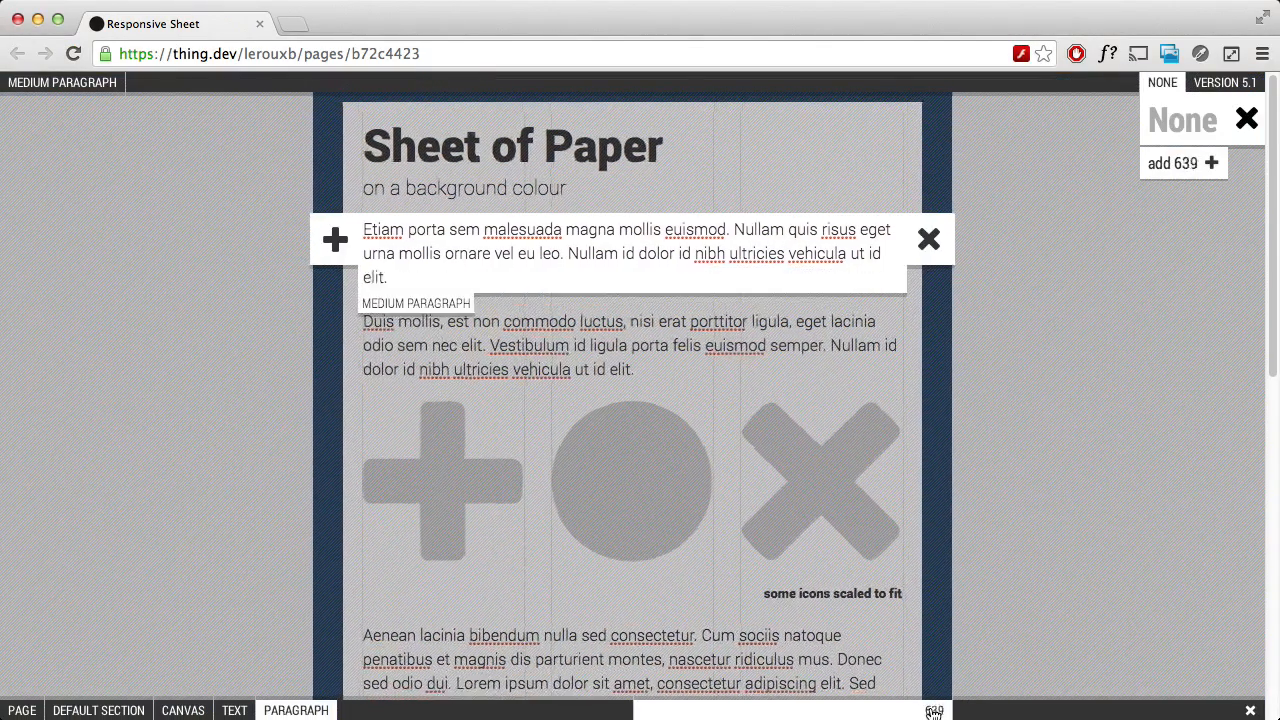
left_click(904, 592)
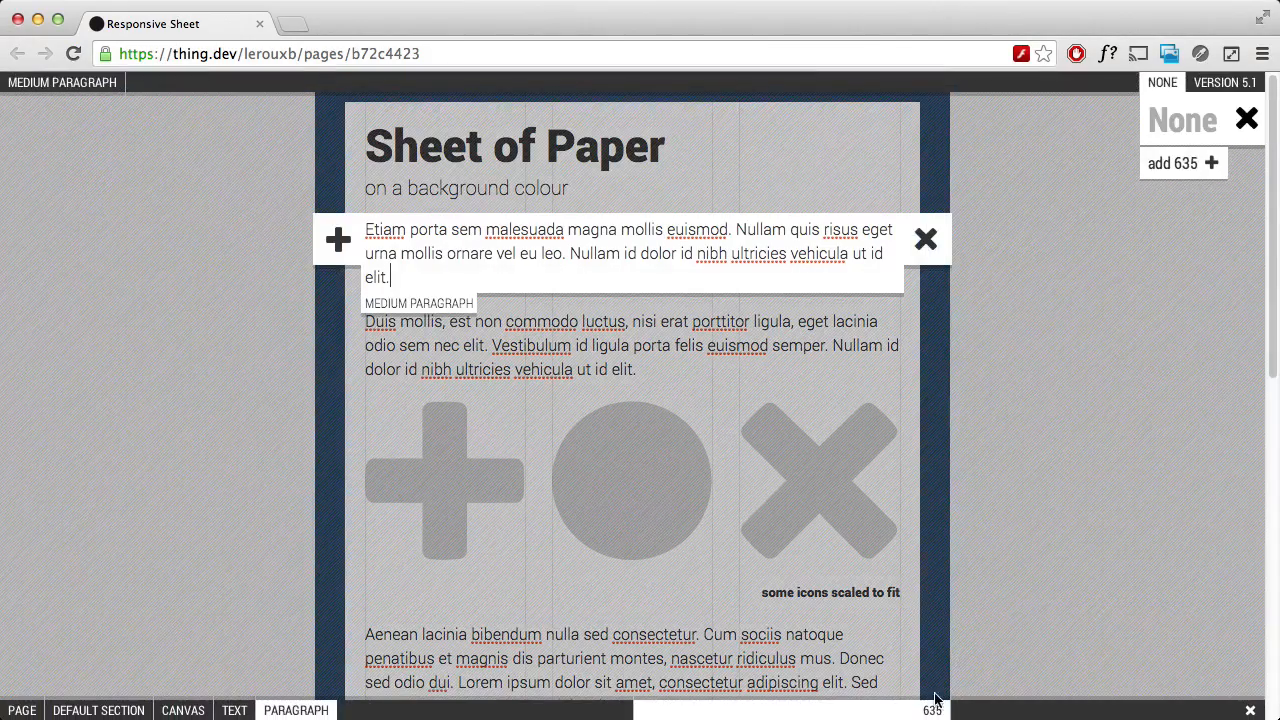
left_click_drag(903, 710, 770, 712)
left_click(713, 466)
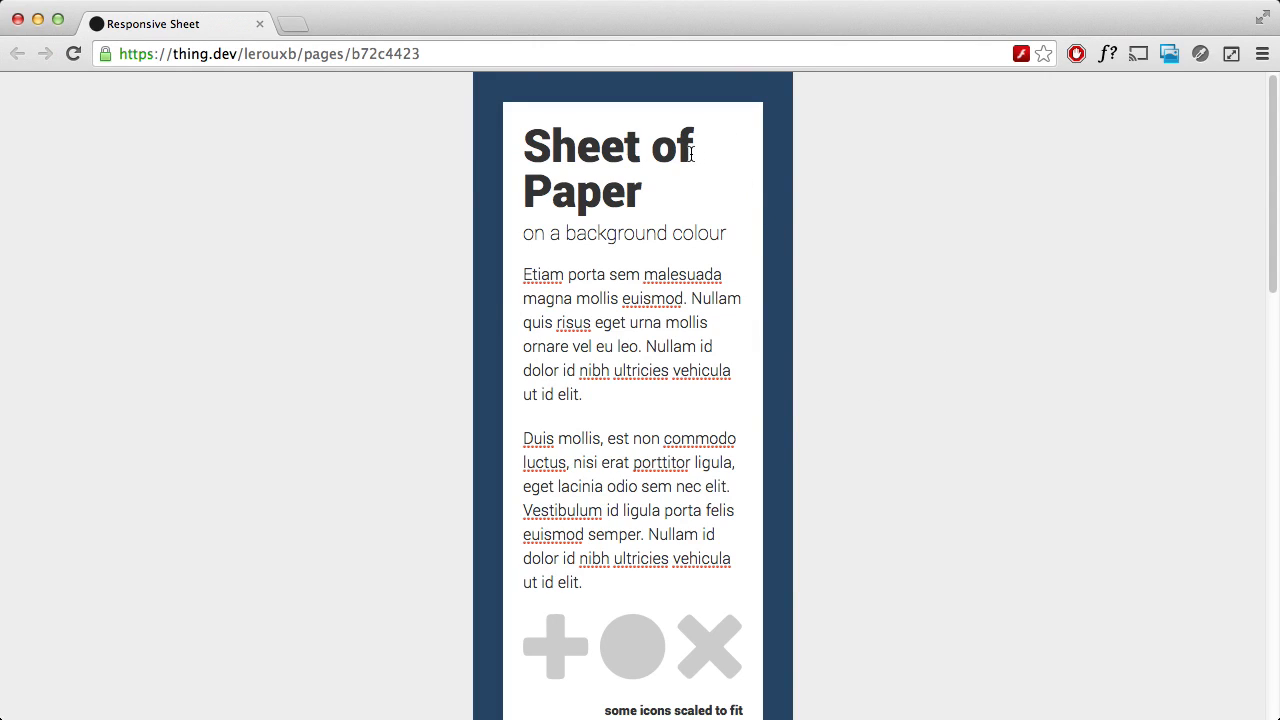
left_click(673, 322)
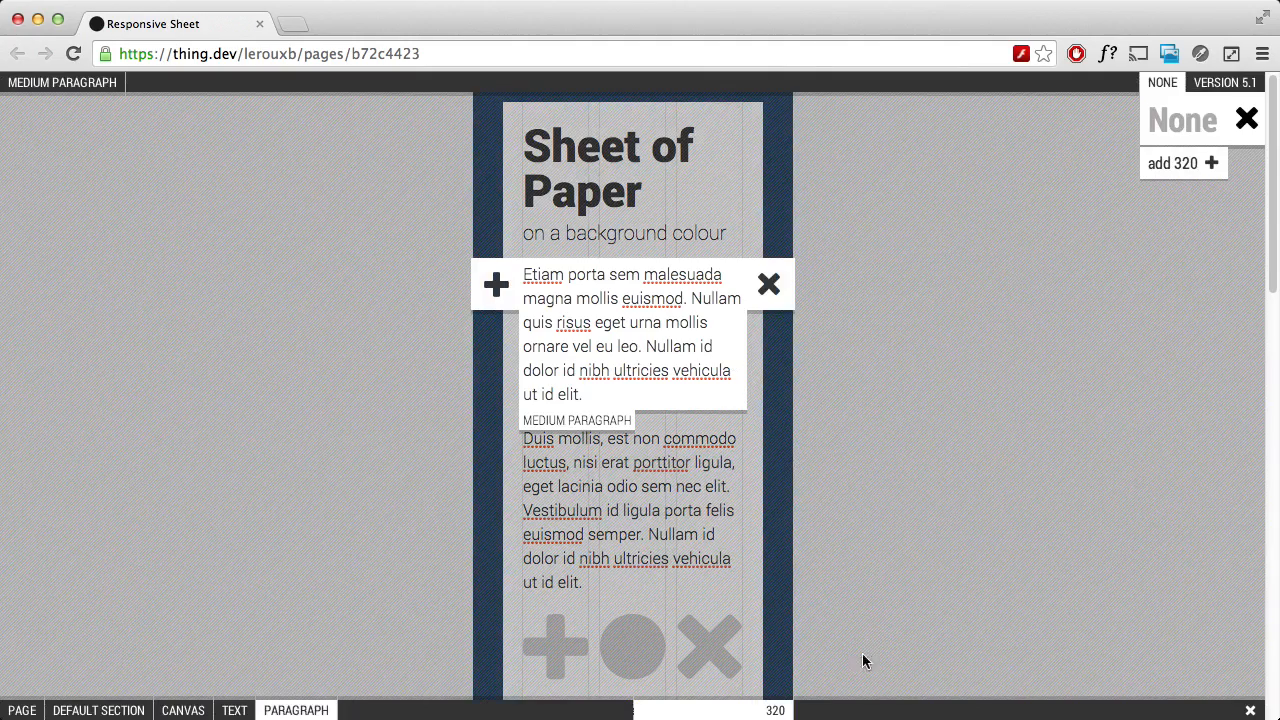
Add a breakpoint at a page width of 405, leave it for the default layout, and reopen it.
left_click_drag(870, 711, 817, 712)
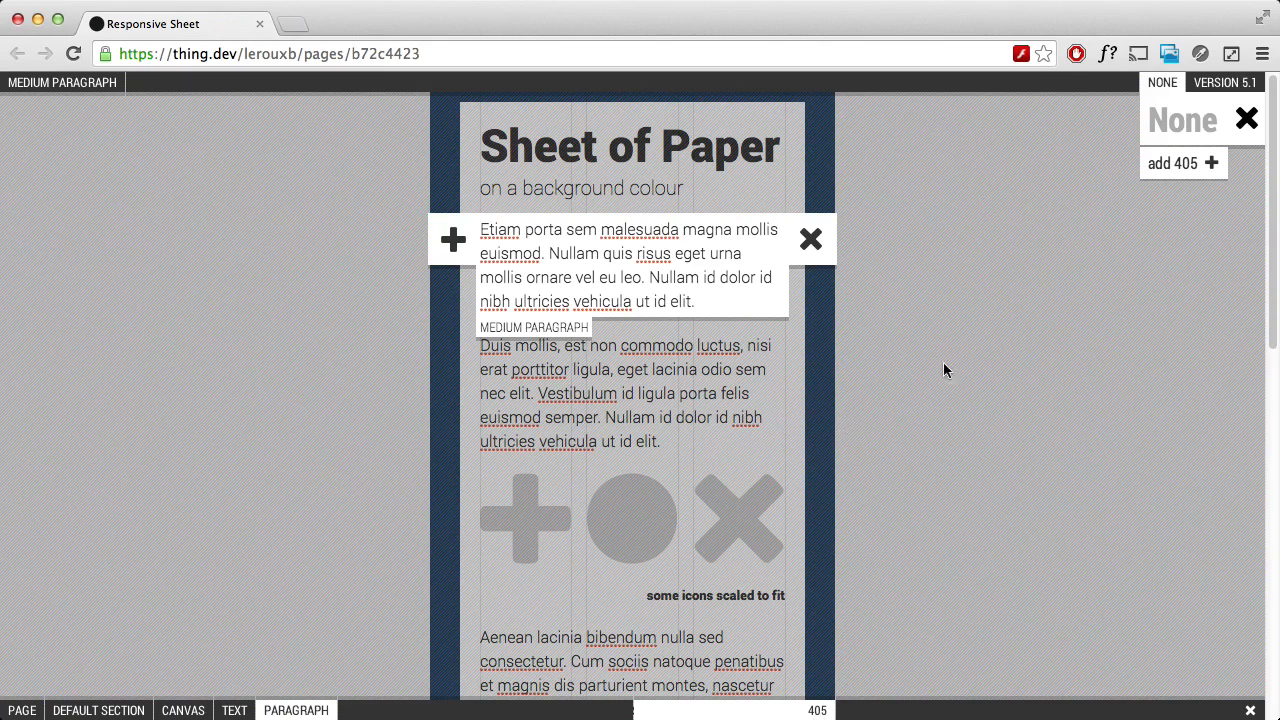
left_click(1186, 172)
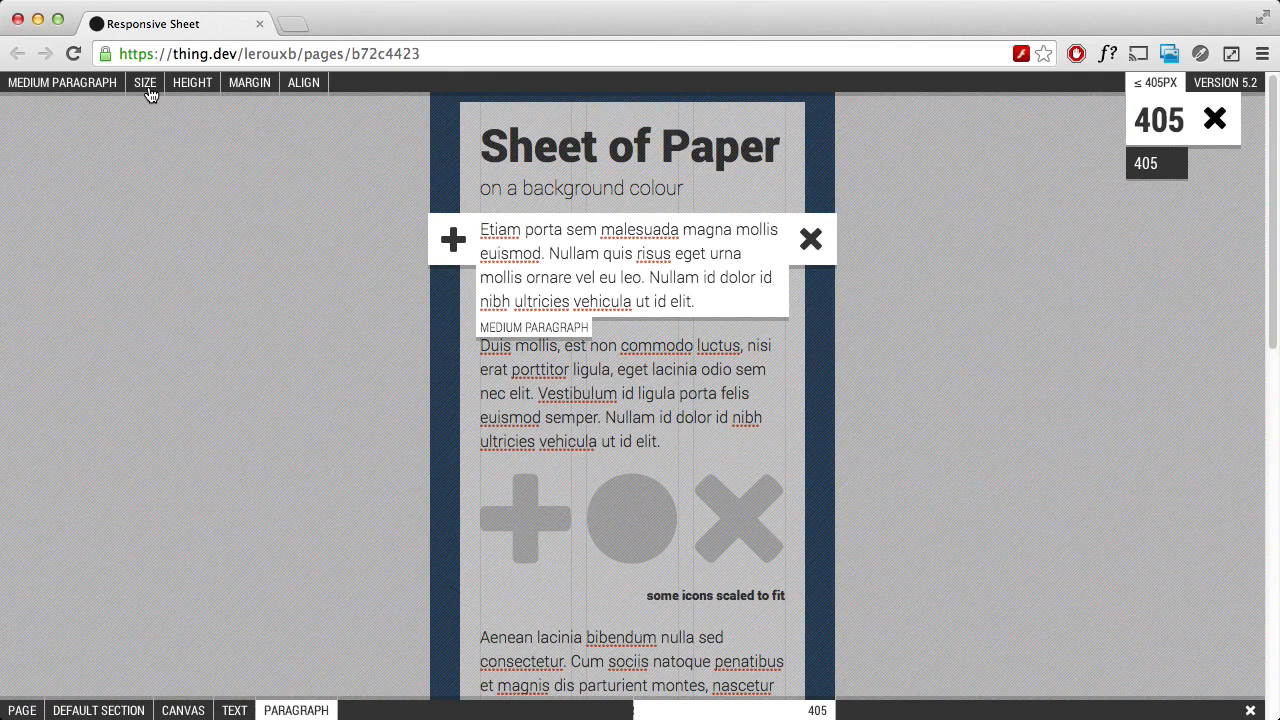
left_click(1214, 119)
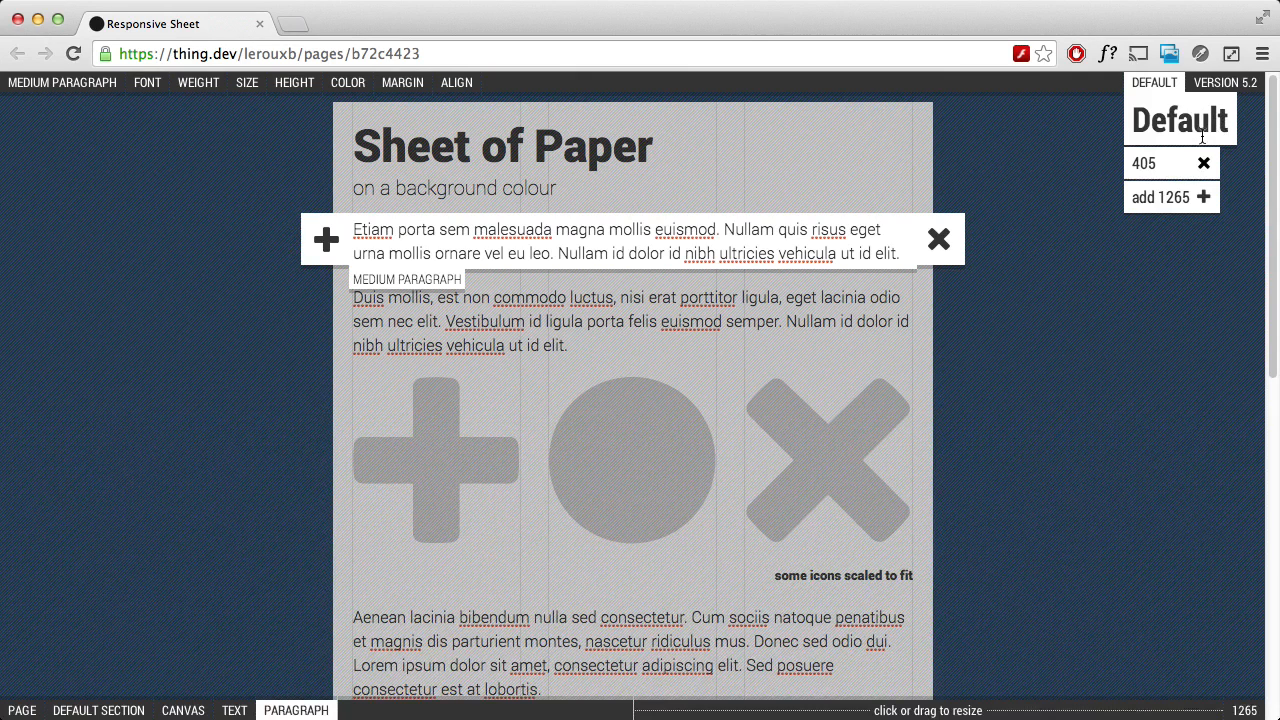
left_click(1156, 165)
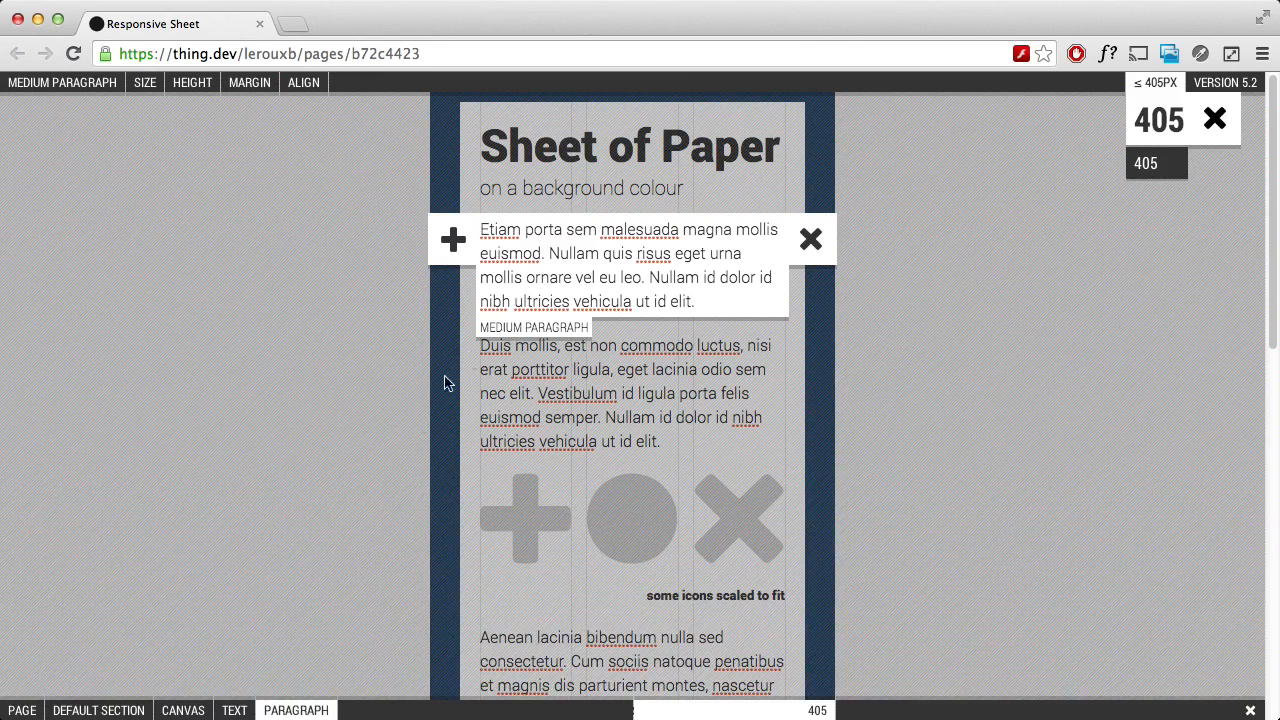
At the 405 breakpoint, set the medium paragraph size to 14 and the "Sheet of Paper" heading size to 40.
left_click(144, 88)
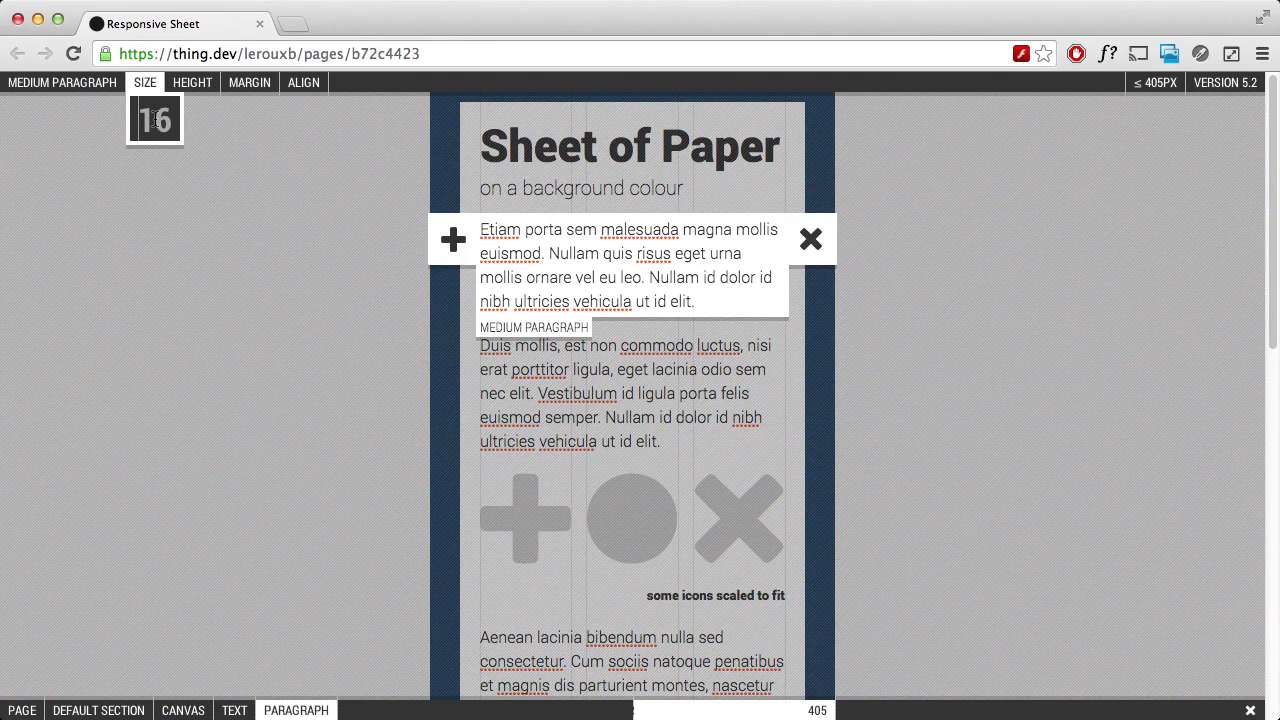
type("14")
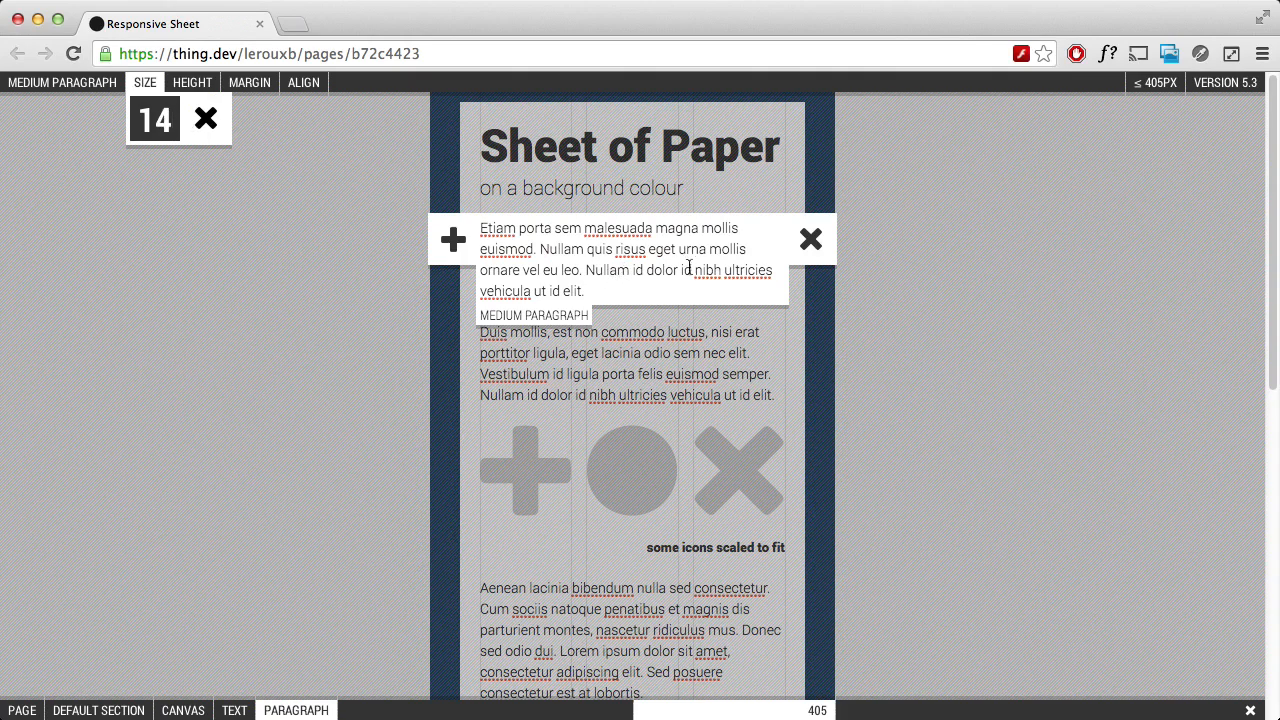
left_click(710, 160)
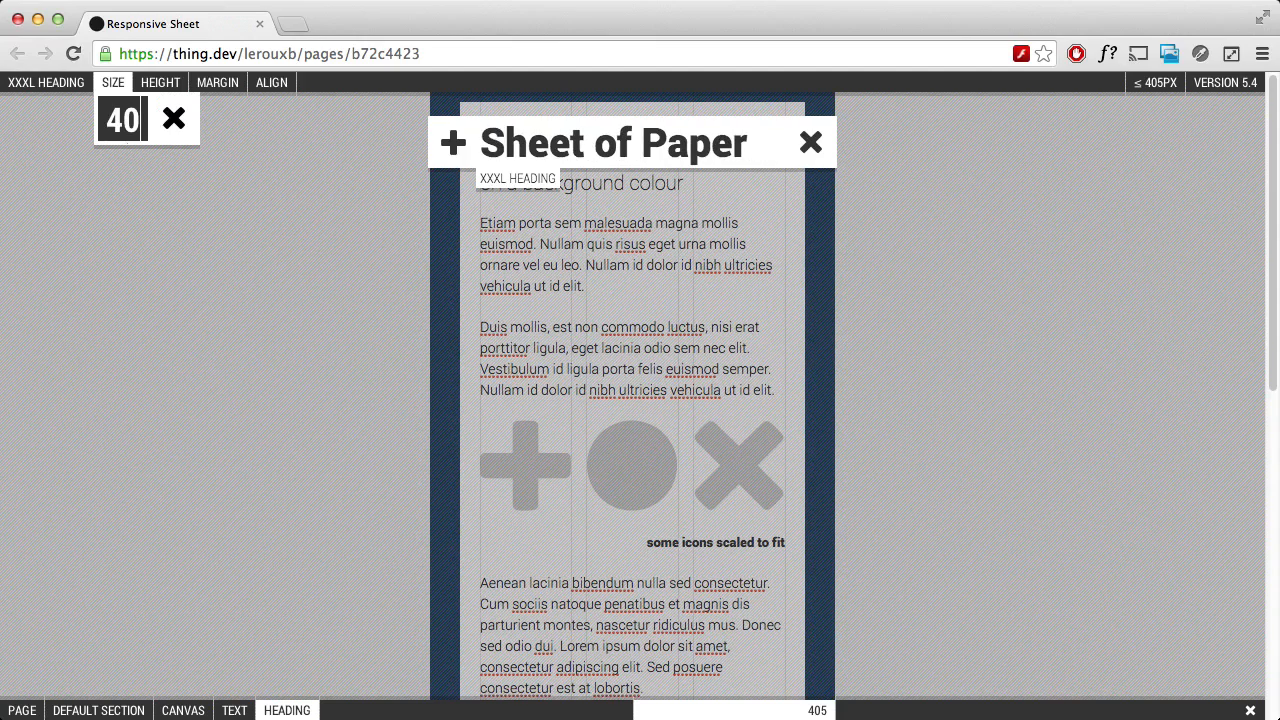
left_click(172, 122)
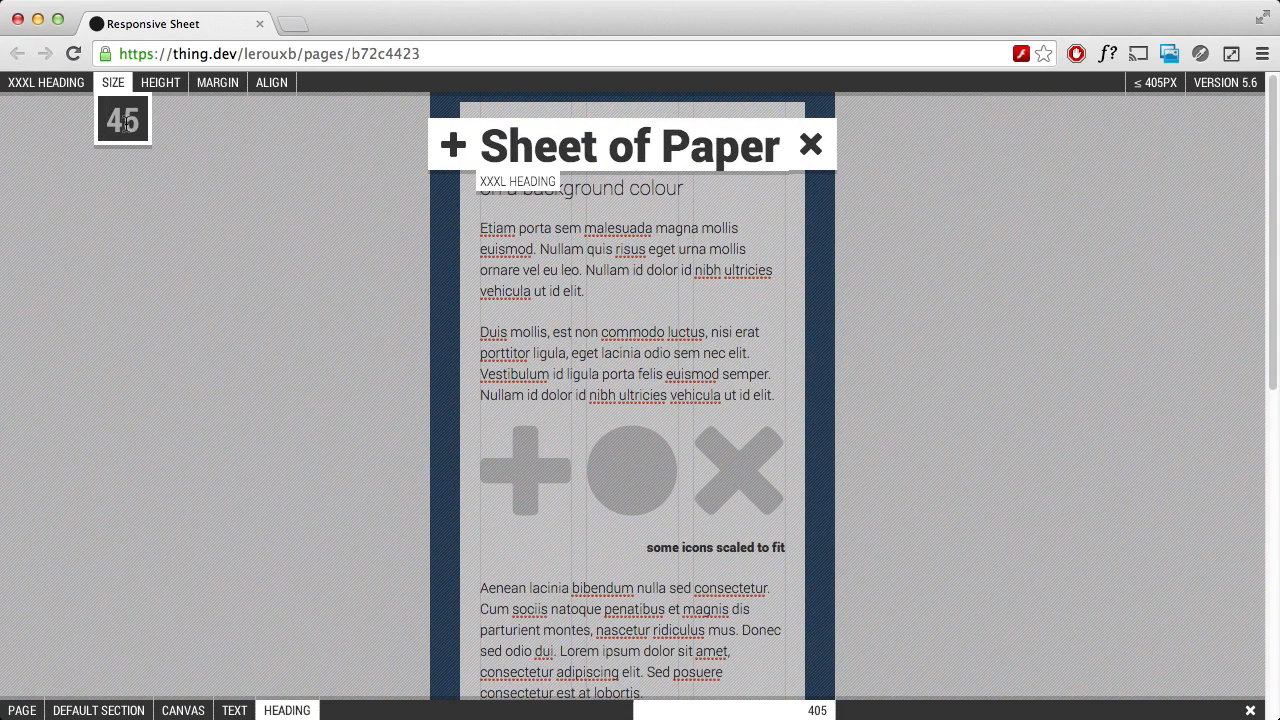
type("40")
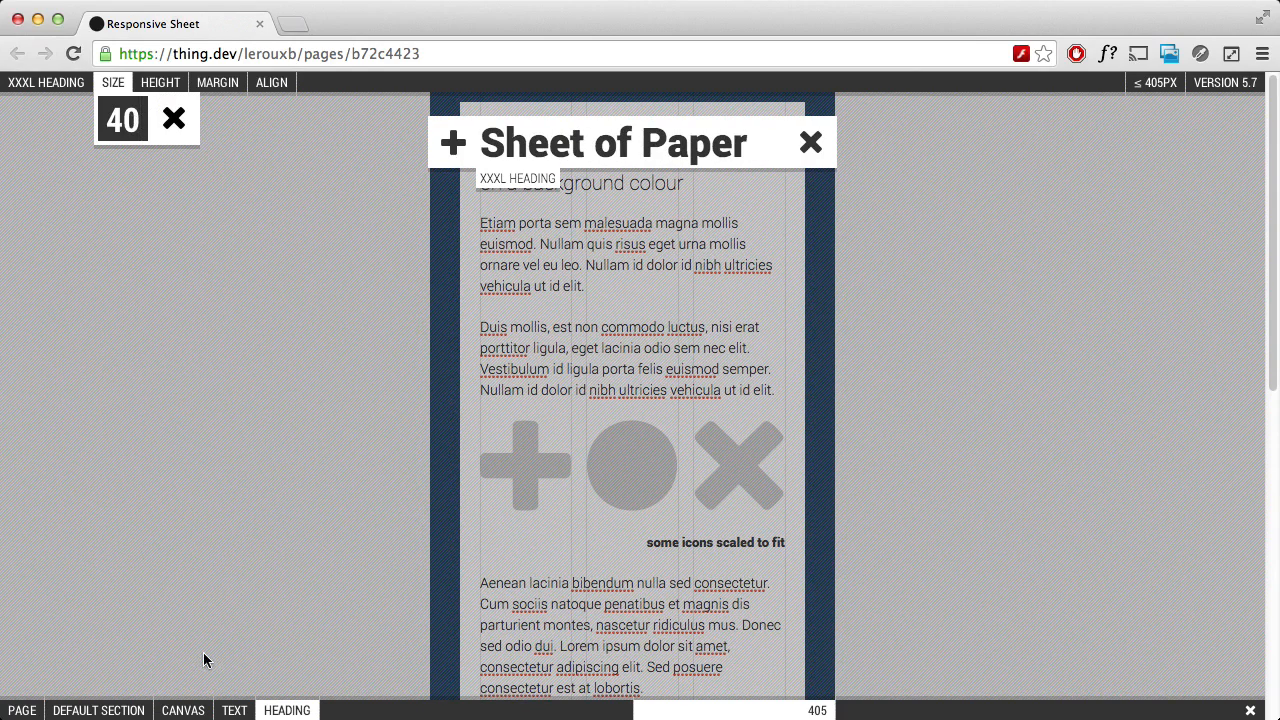
Set the default section's padding to 0 at the 405 breakpoint.
left_click(433, 492)
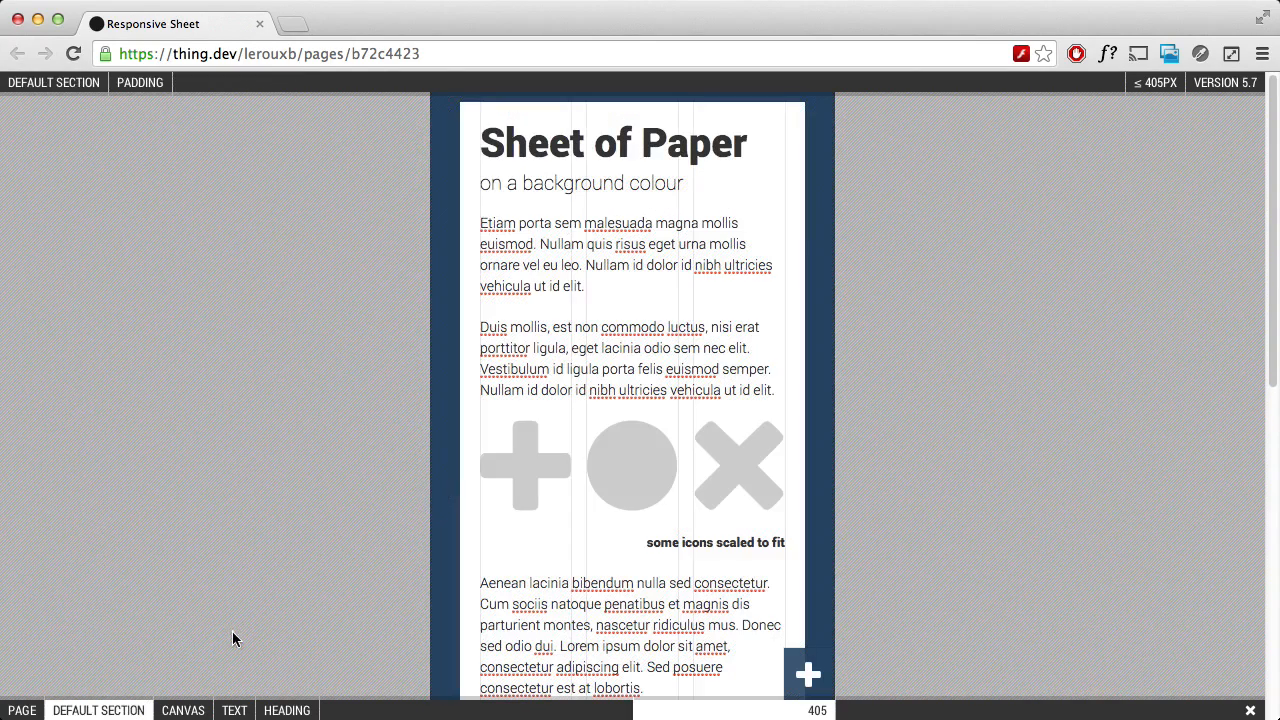
left_click(150, 90)
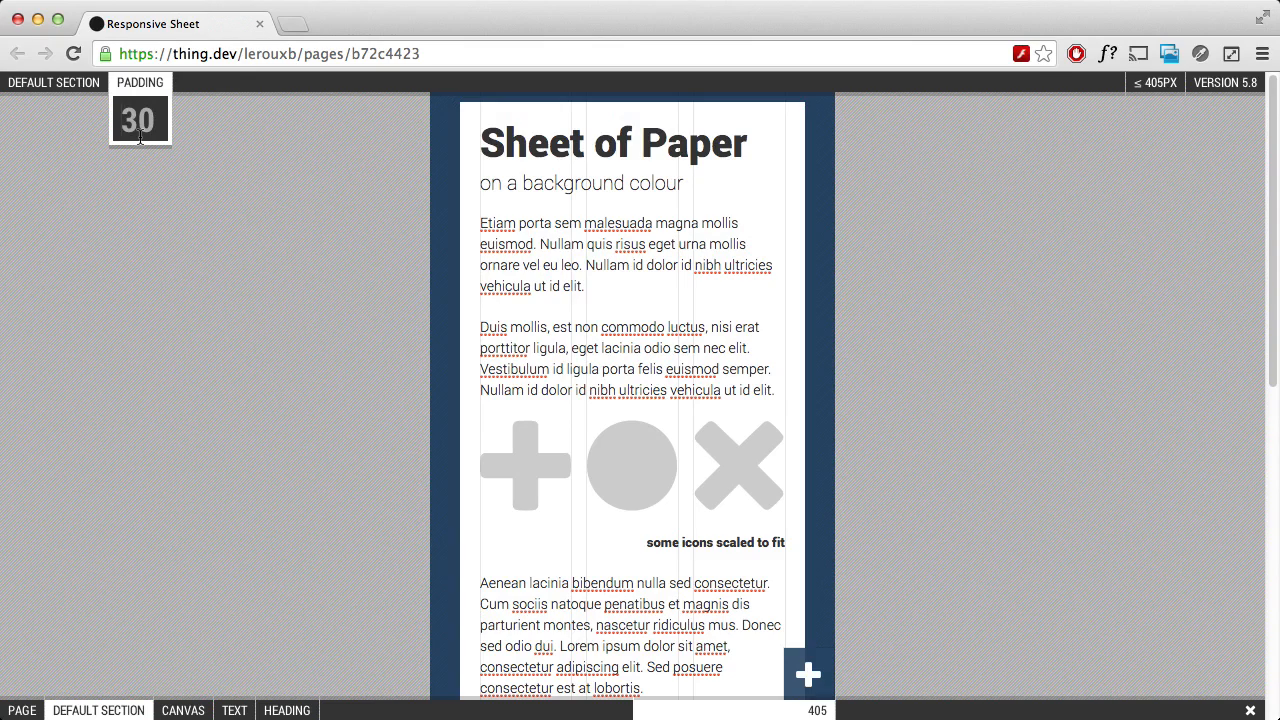
type("0")
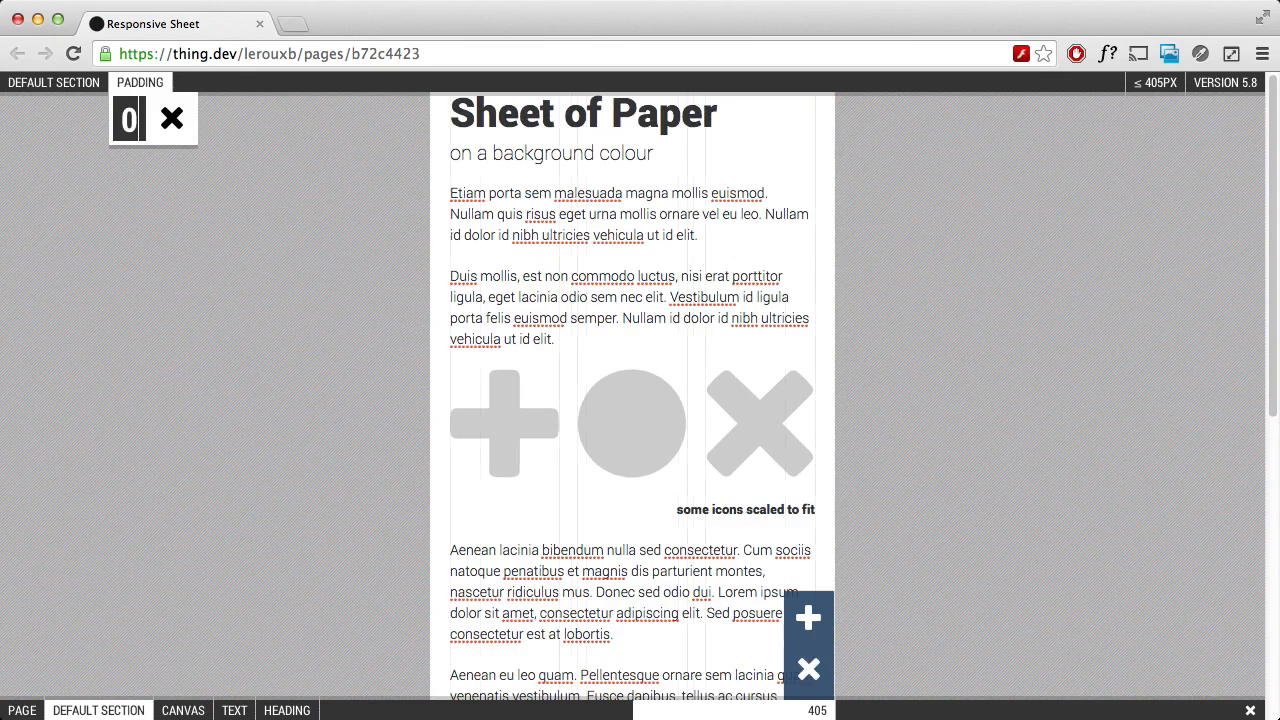
Check the text, icons and video at the 405 width without the editing interface, and return to editing.
key("Escape")
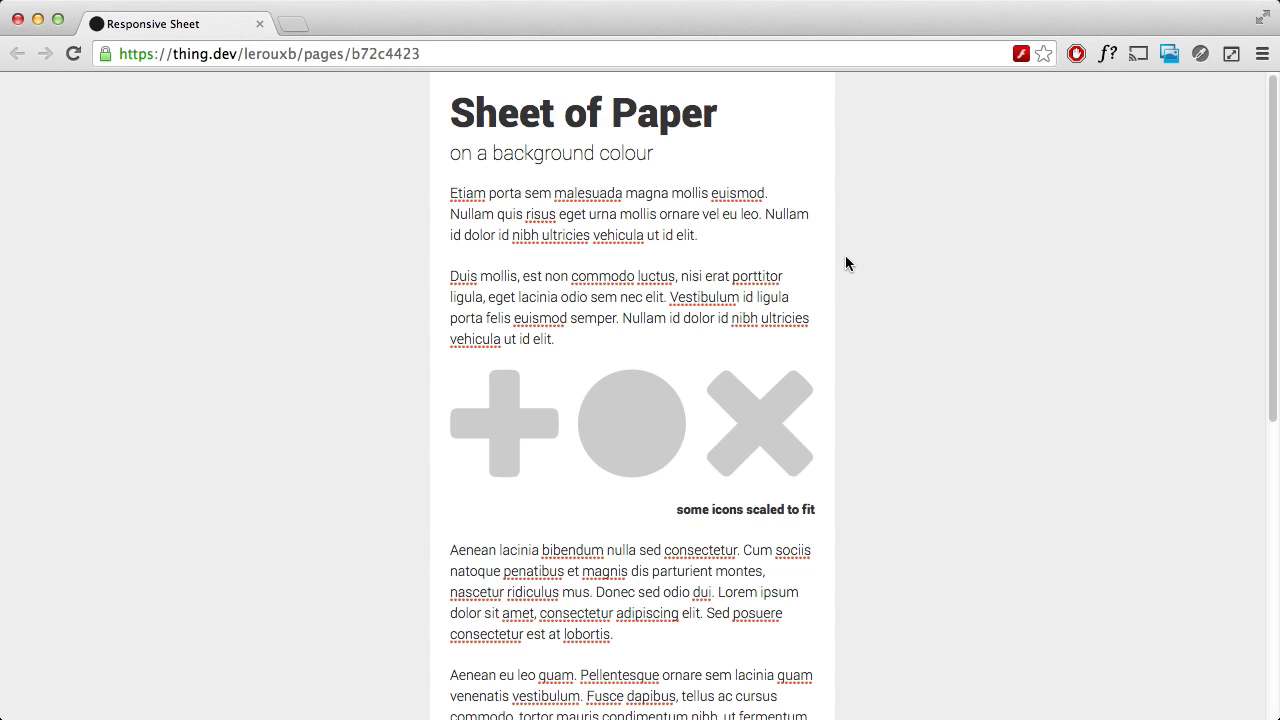
scroll(744, 283, "down", 4)
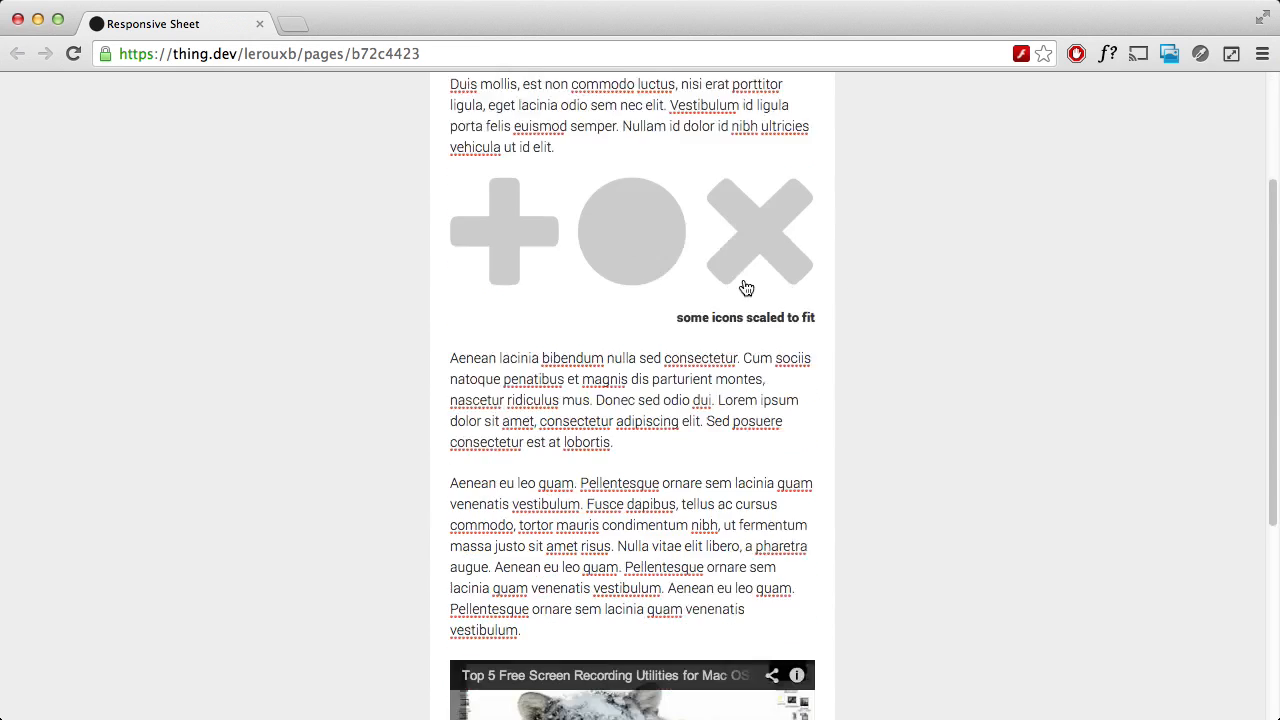
scroll(746, 283, "up", 5)
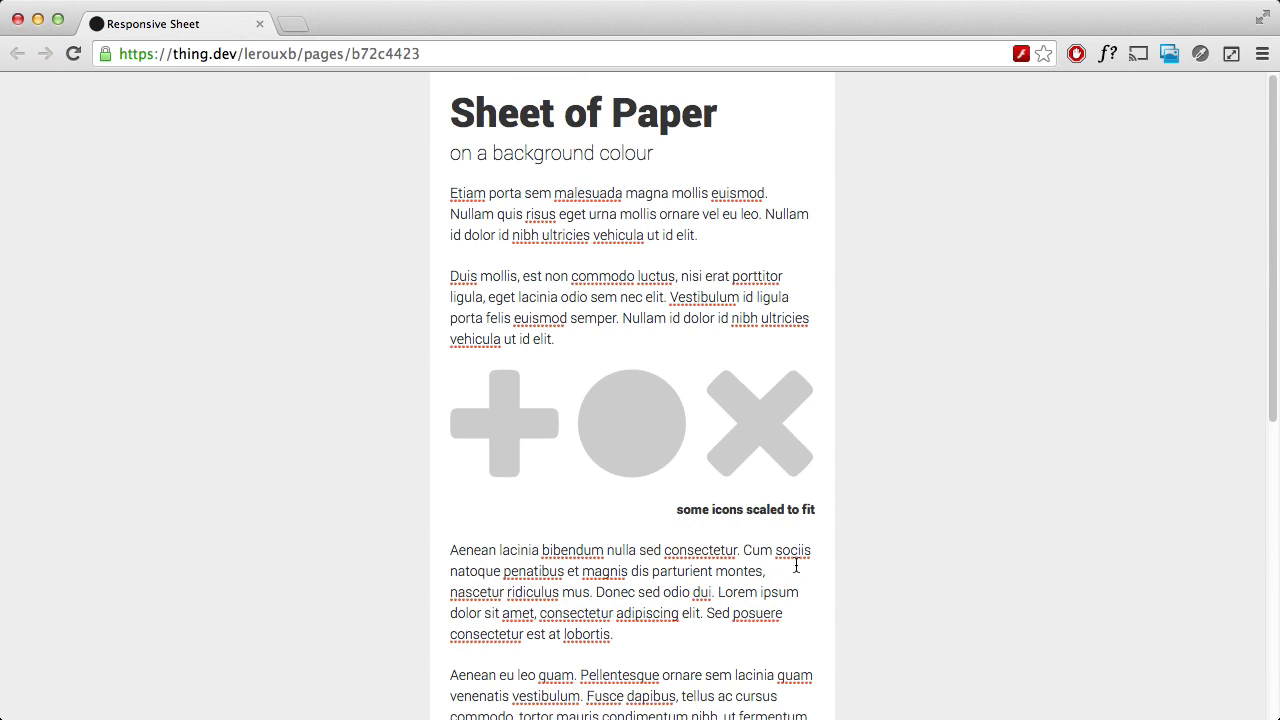
key("Escape")
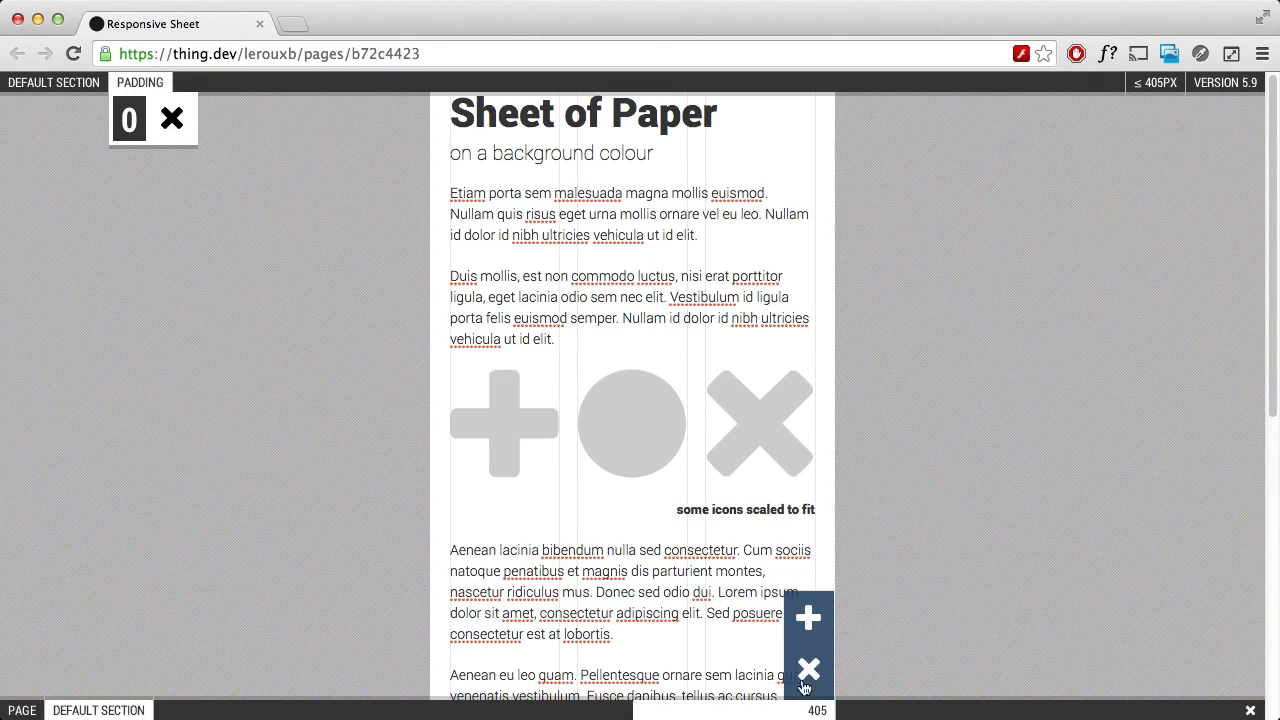
Preview the page down to the video at a width of 320, and return to the 405 breakpoint.
left_click_drag(794, 710, 750, 708)
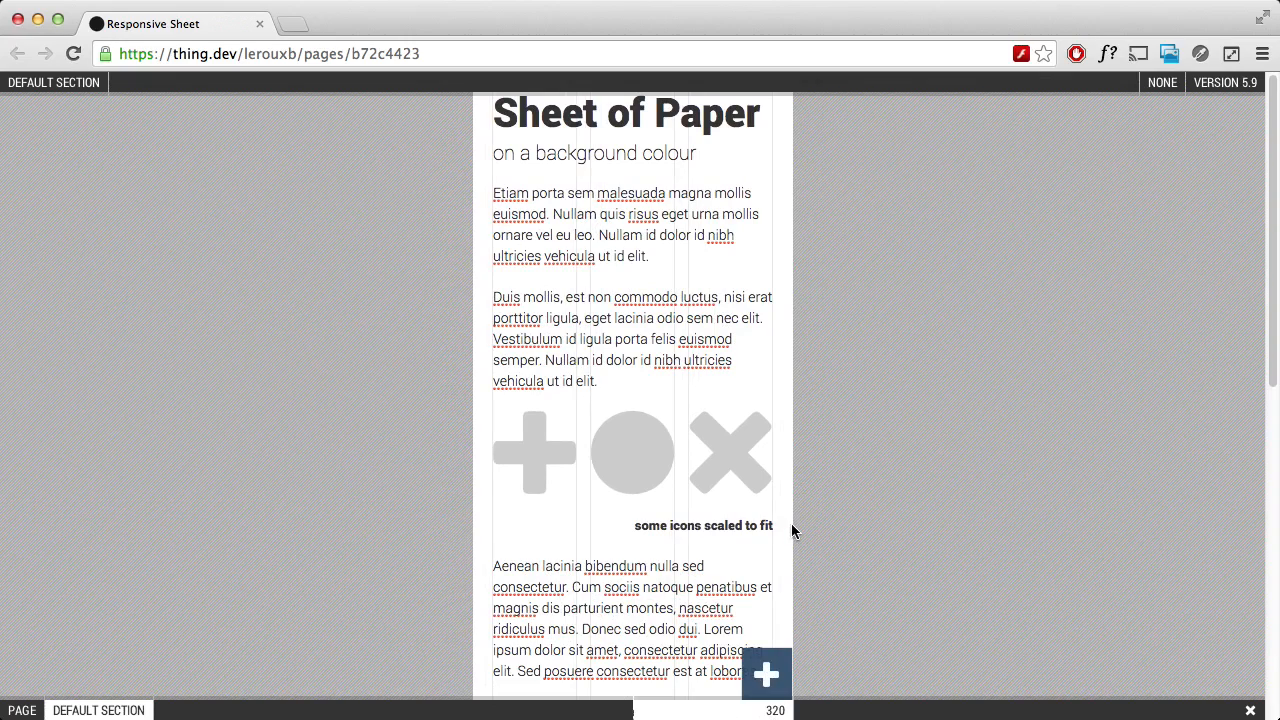
key("Escape")
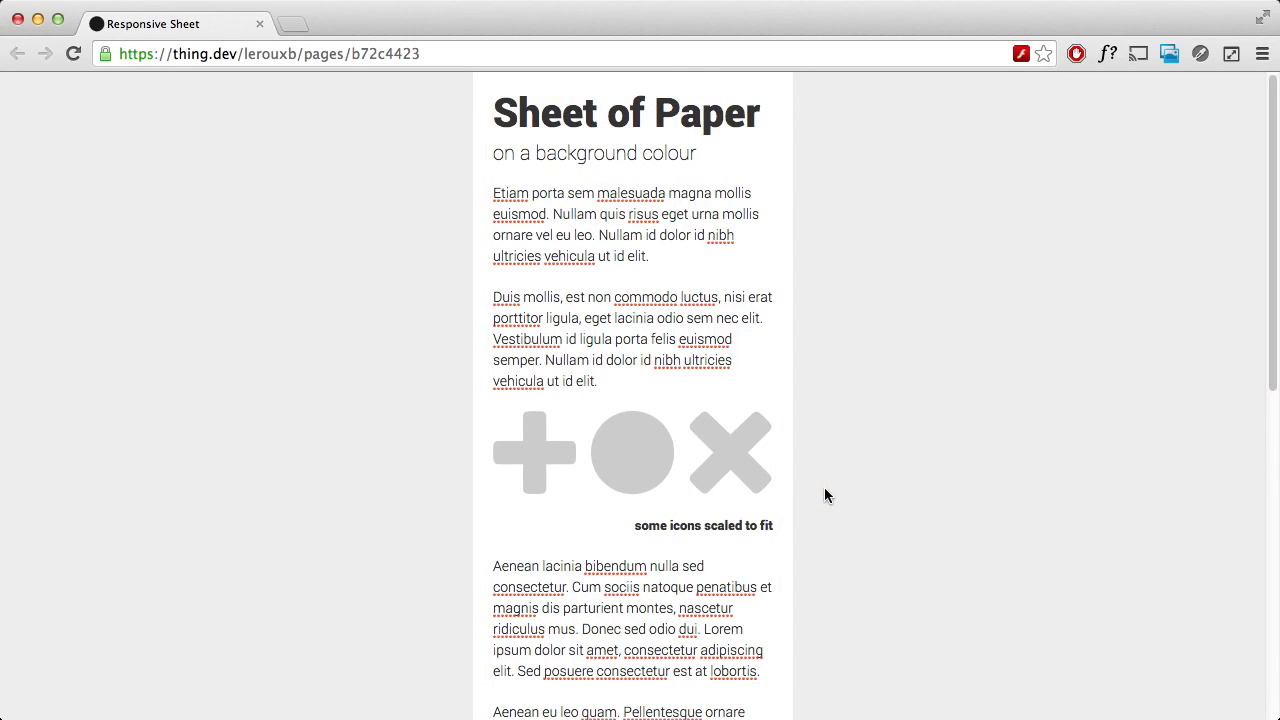
scroll(867, 490, "down", 5)
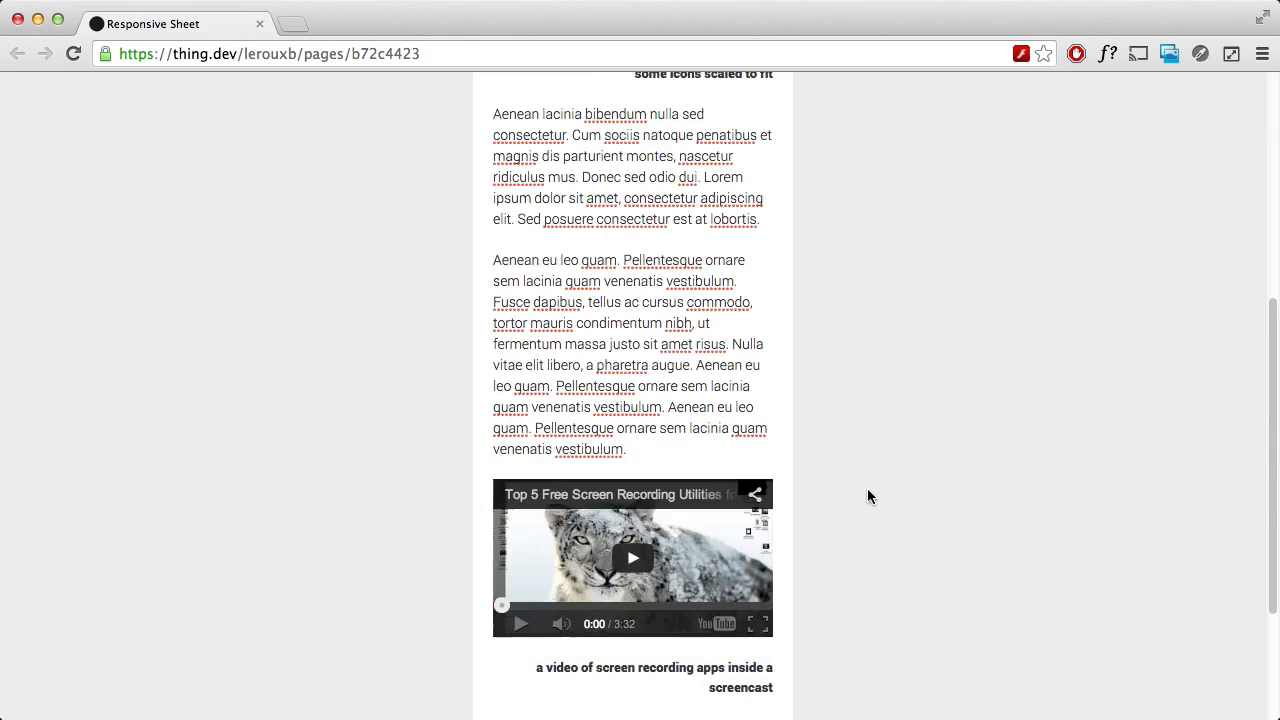
scroll(867, 490, "up", 5)
key("Escape")
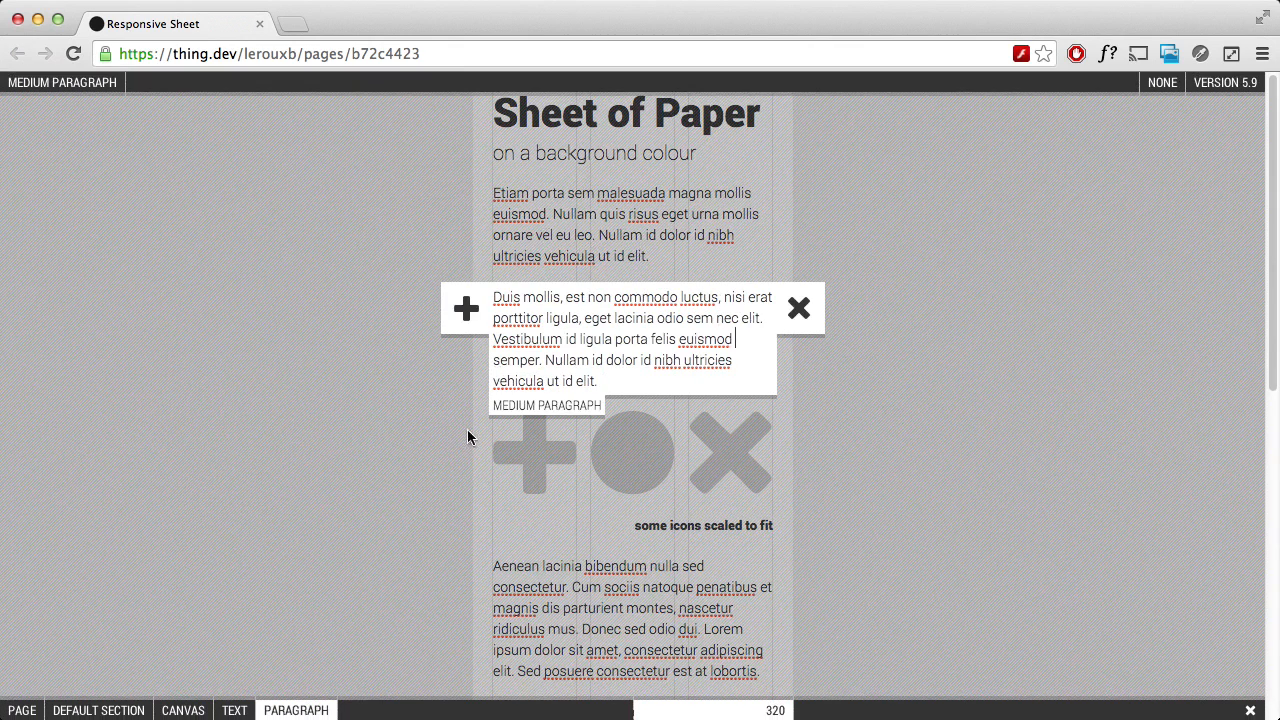
left_click(1163, 84)
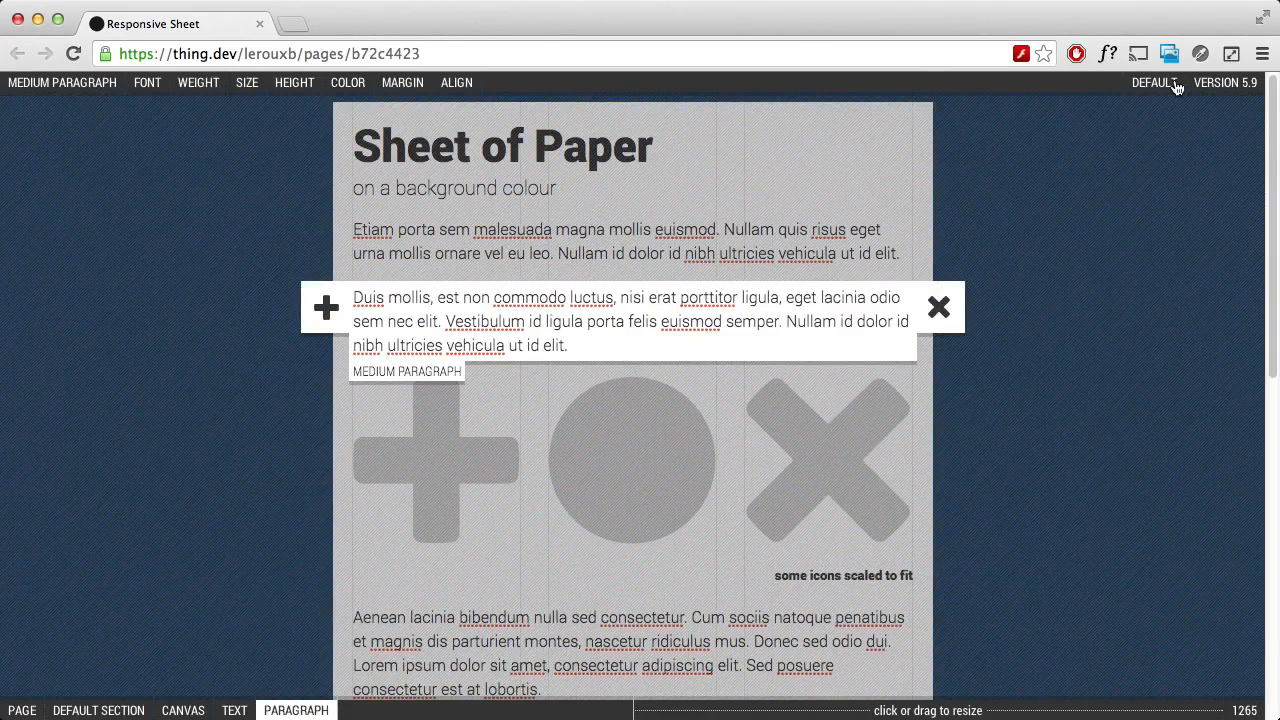
left_click(1152, 164)
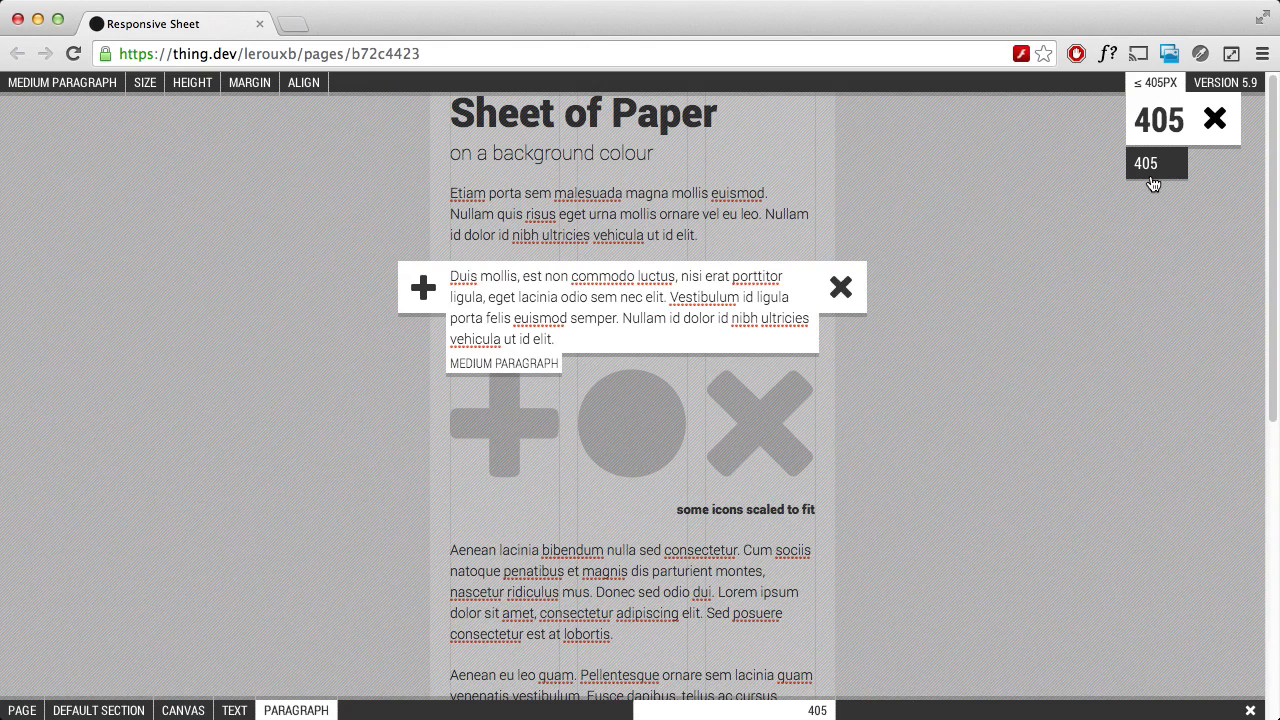
Compare the default layout with the 405 breakpoint, check the medium paragraph size there, and delete the 405 breakpoint.
left_click(1214, 119)
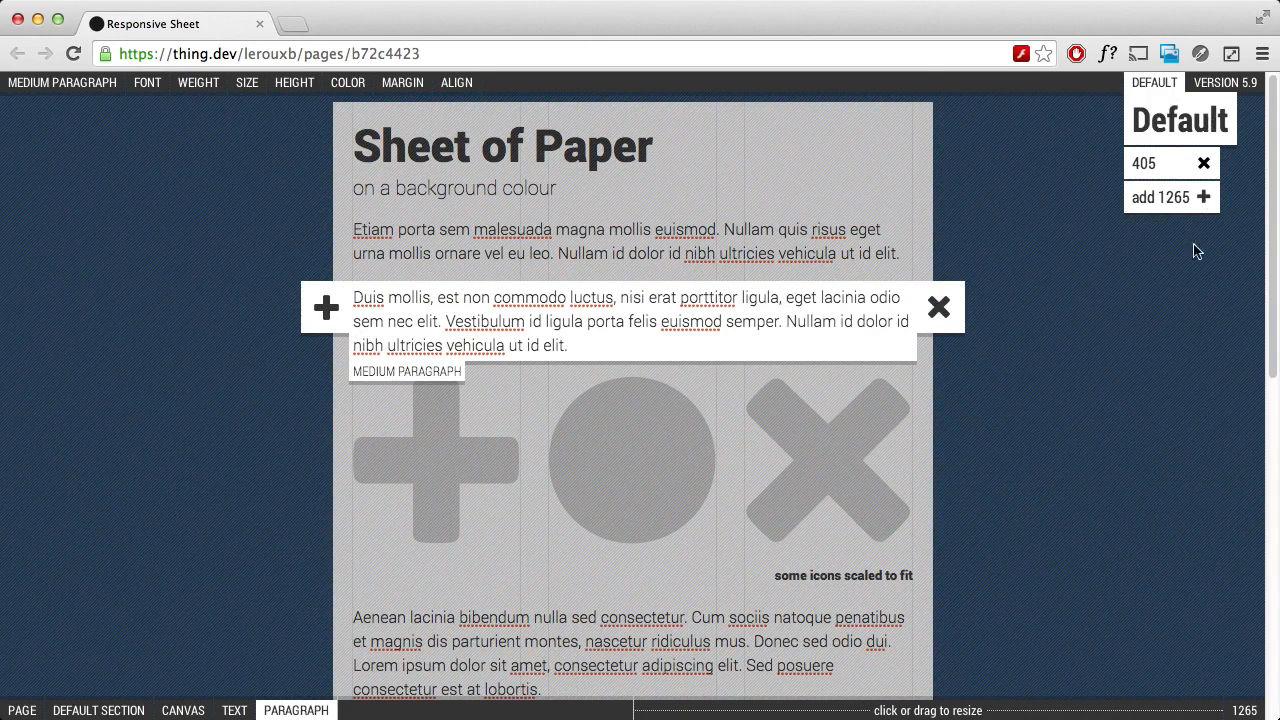
left_click(1152, 170)
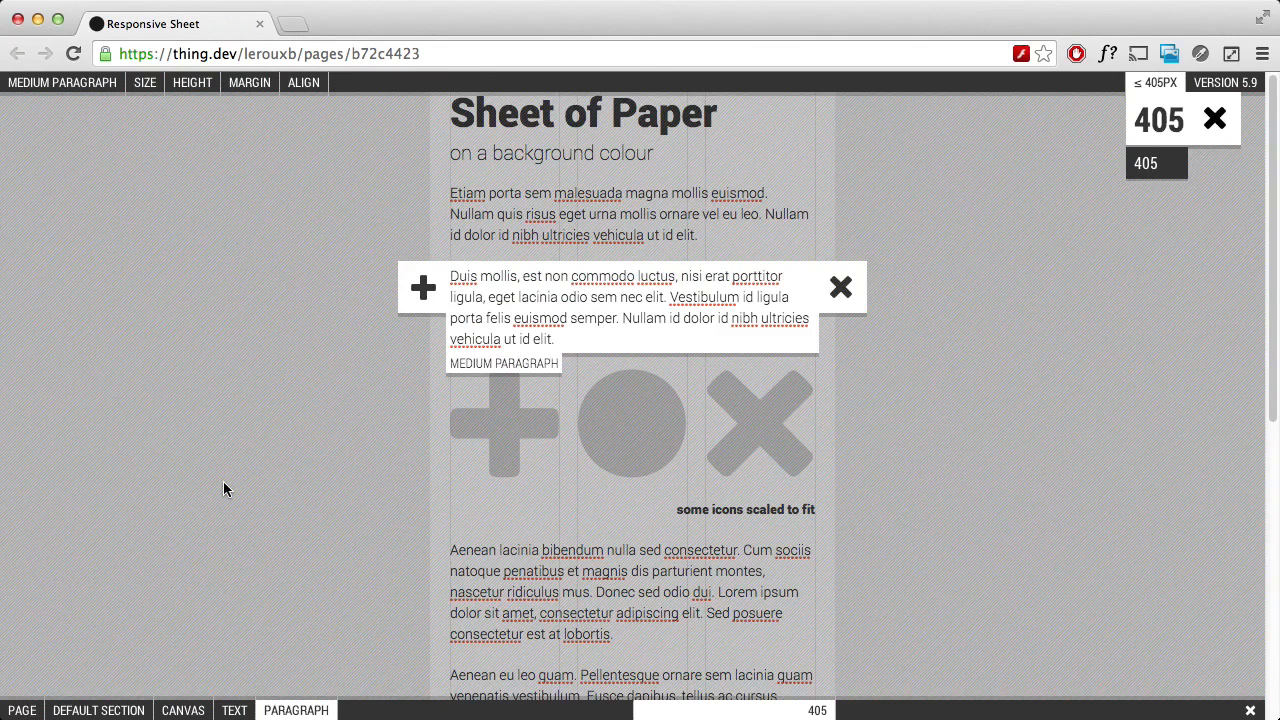
left_click(145, 86)
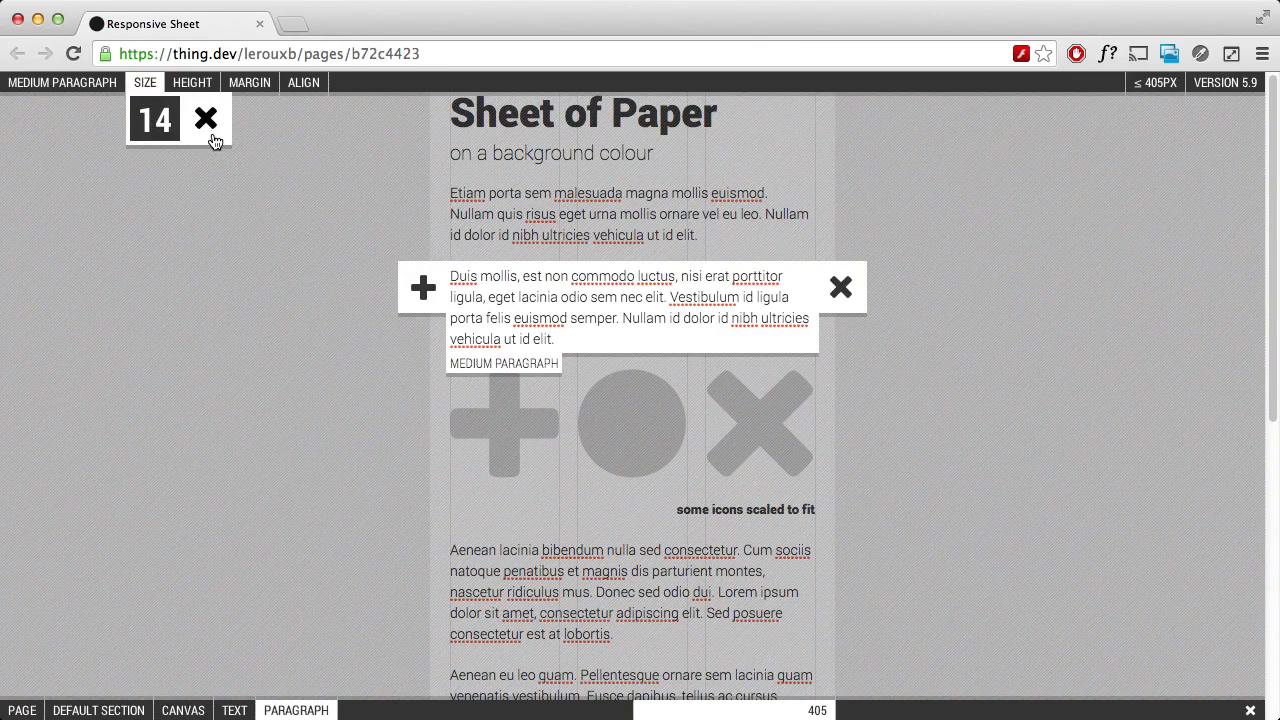
left_click(1163, 86)
left_click(1215, 119)
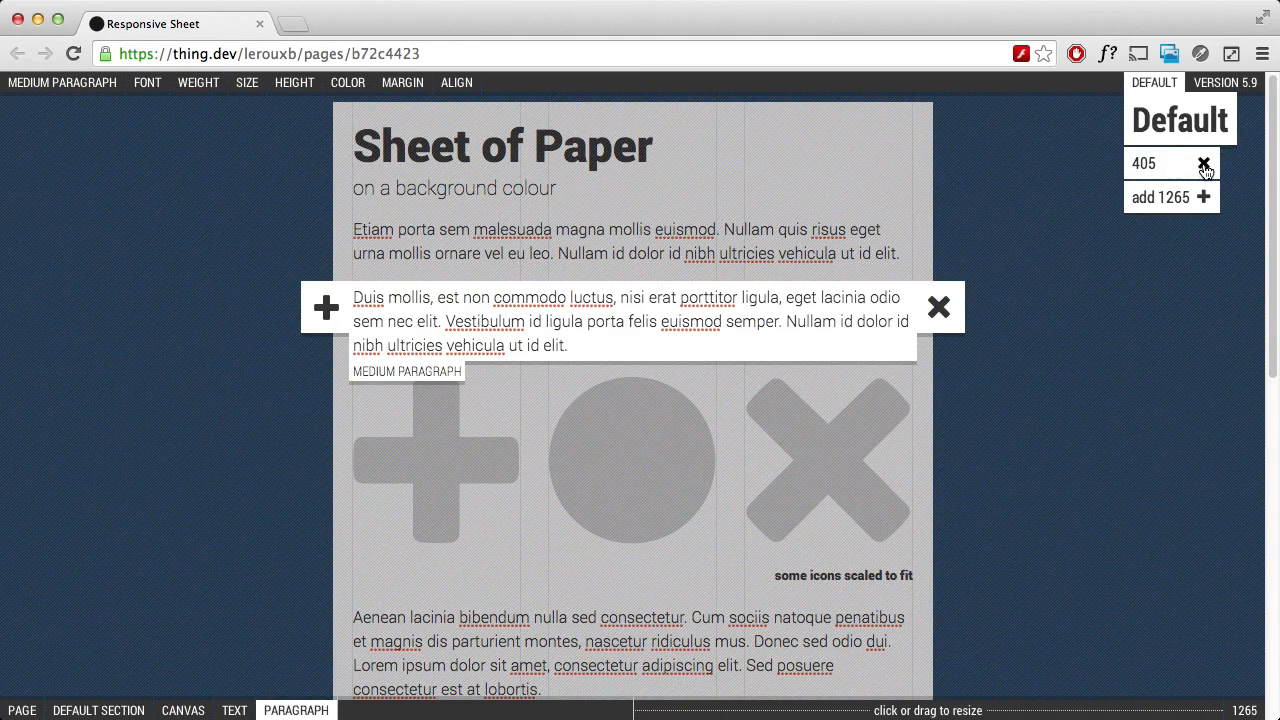
left_click(1205, 168)
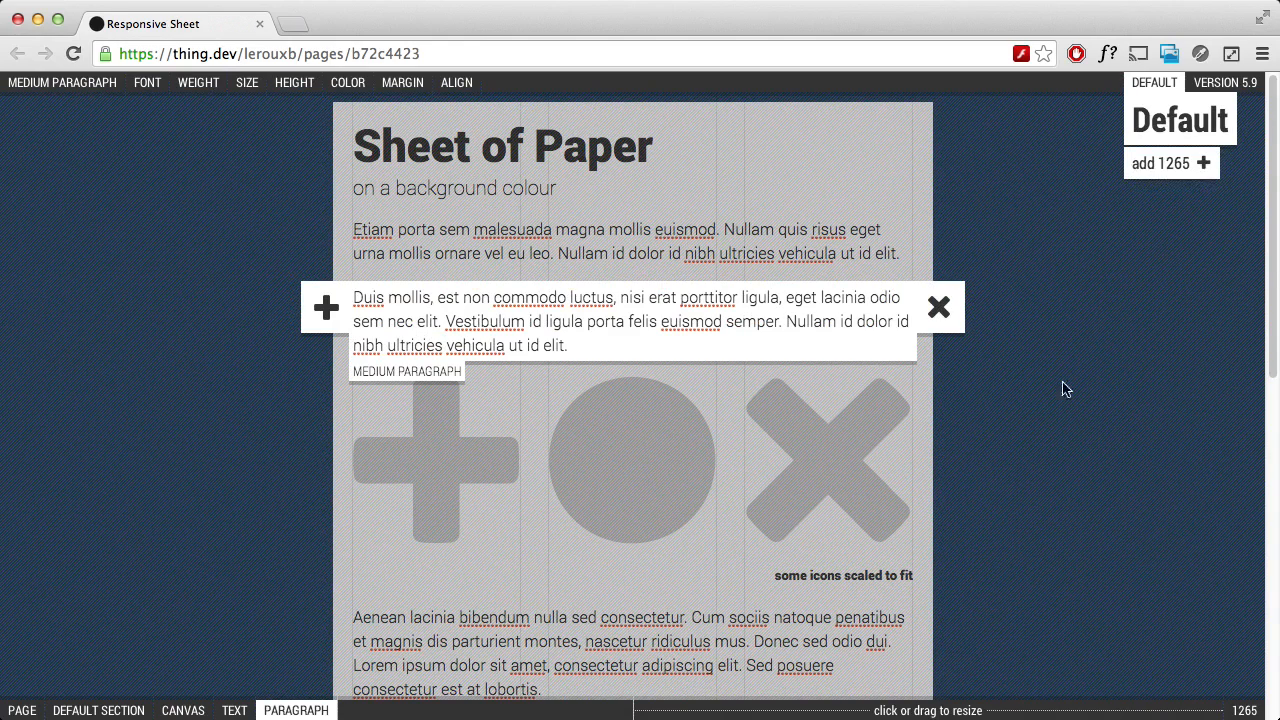
Preview the page at widths of 503 and 320, and add a breakpoint at a width of 447.
left_click_drag(764, 712, 866, 710)
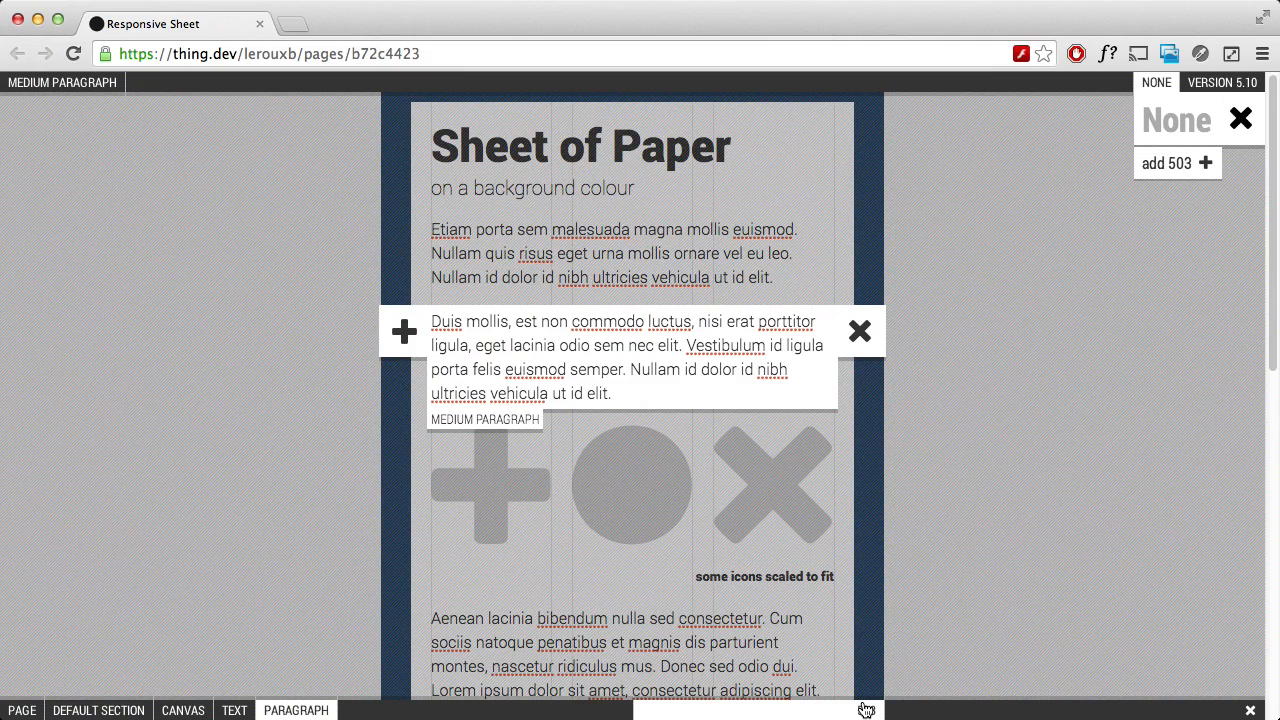
left_click(775, 490)
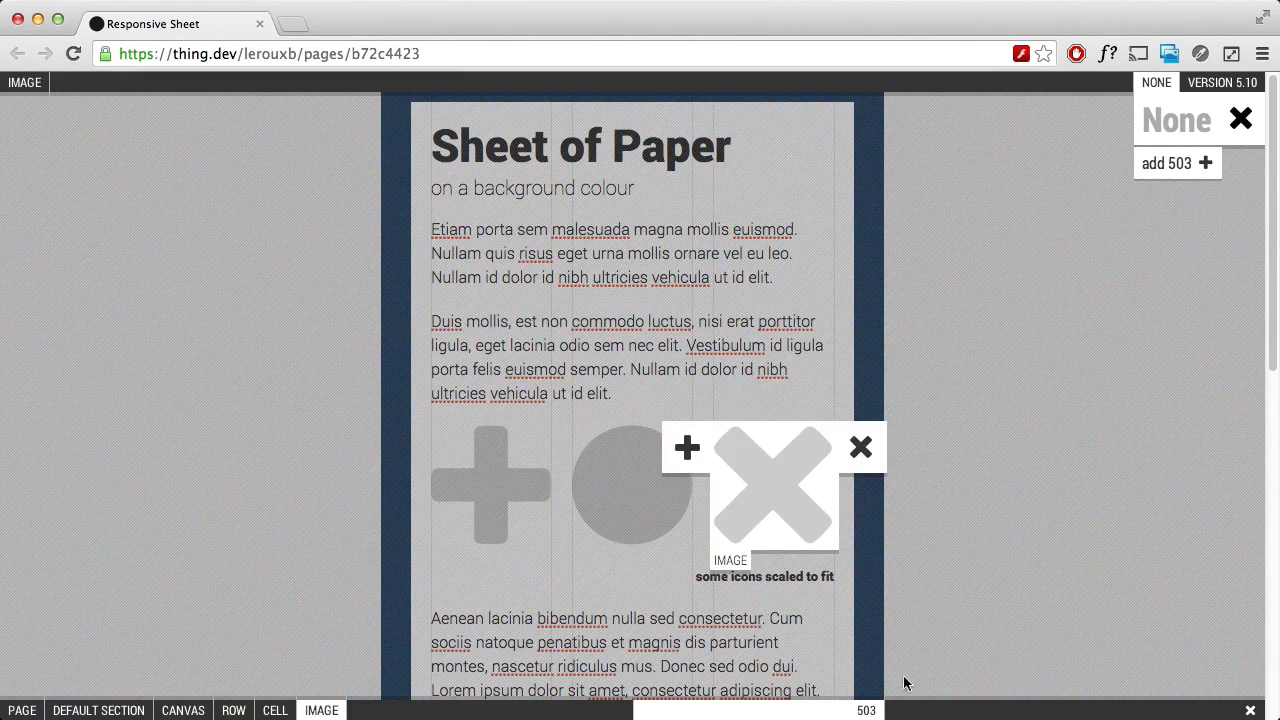
left_click_drag(934, 708, 752, 711)
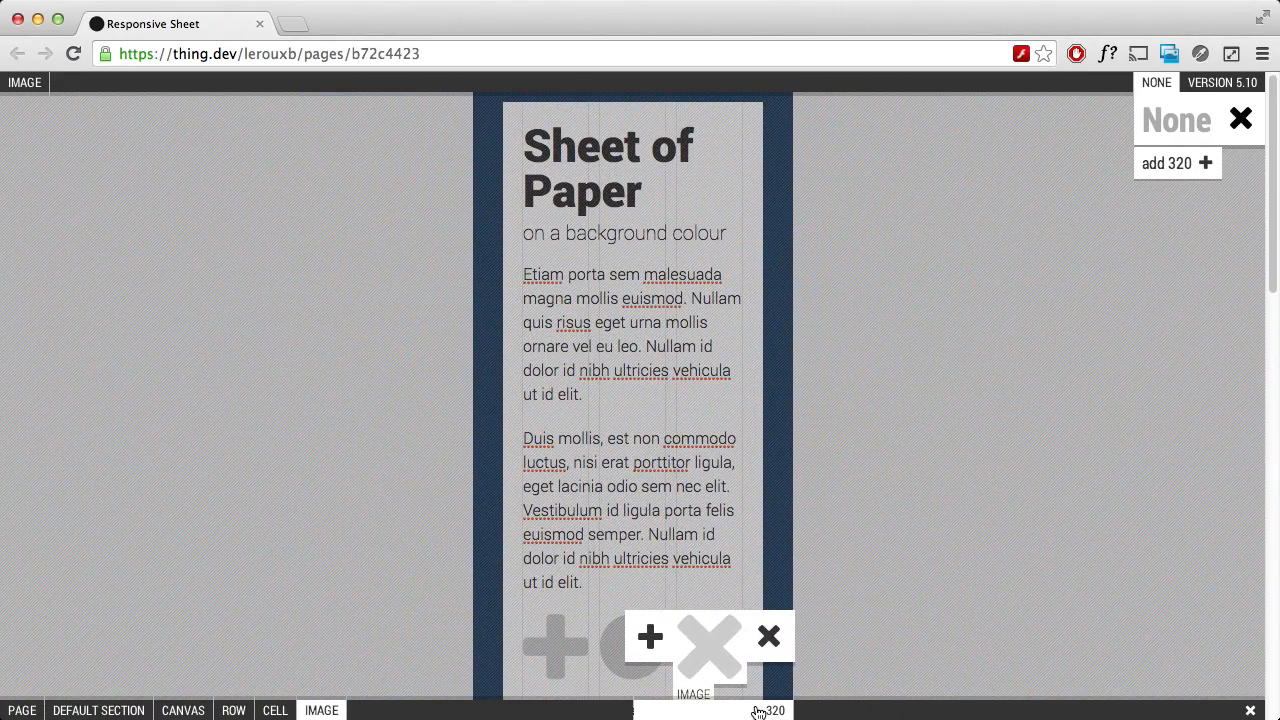
scroll(714, 543, "down", 3)
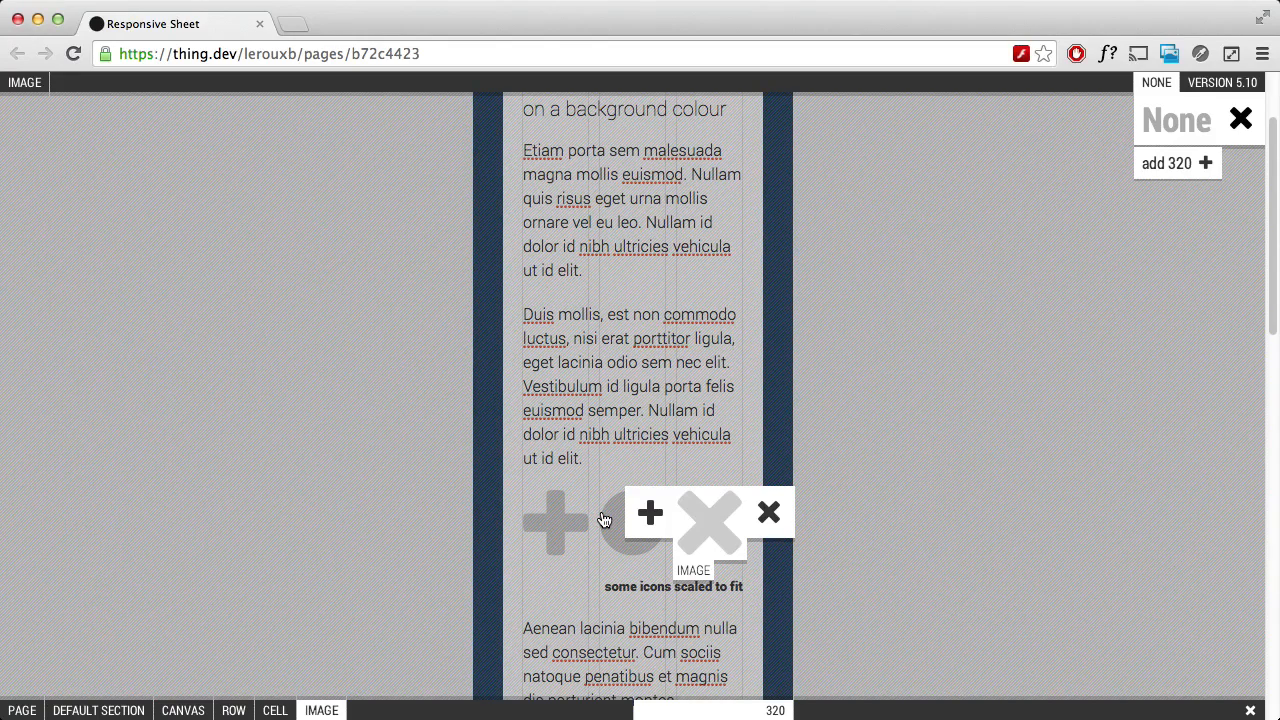
left_click(838, 712)
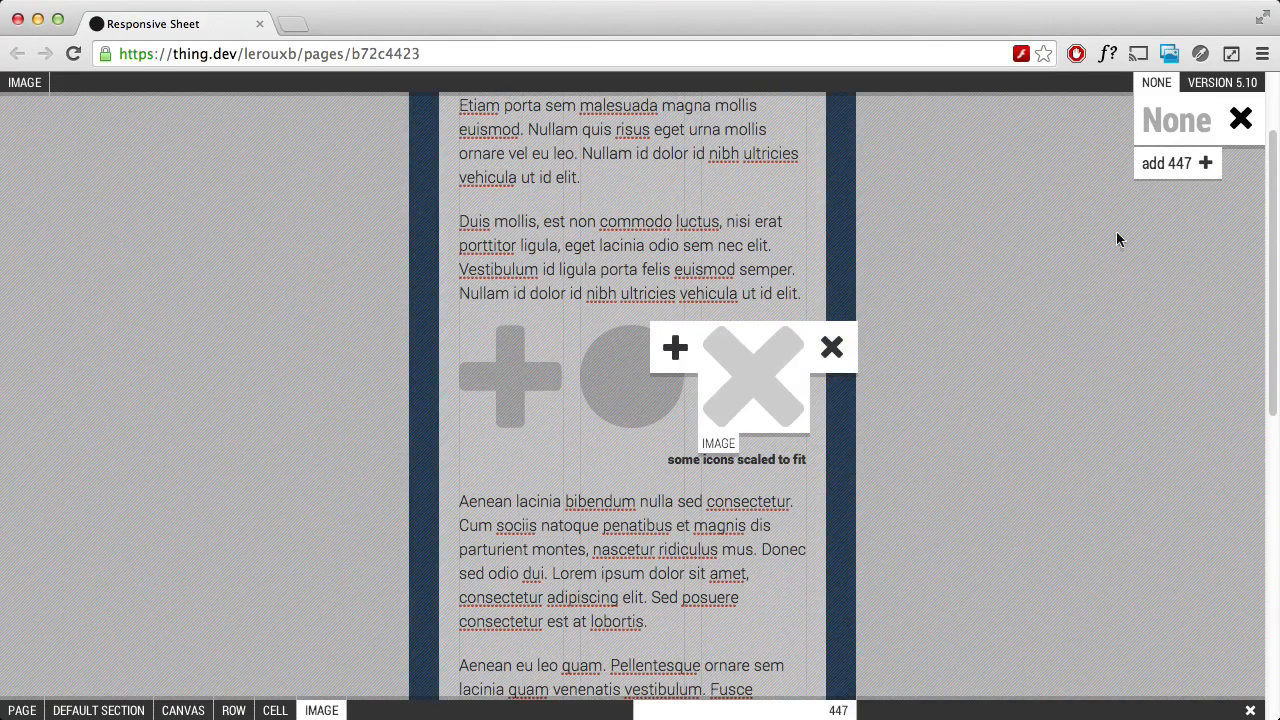
left_click(1151, 163)
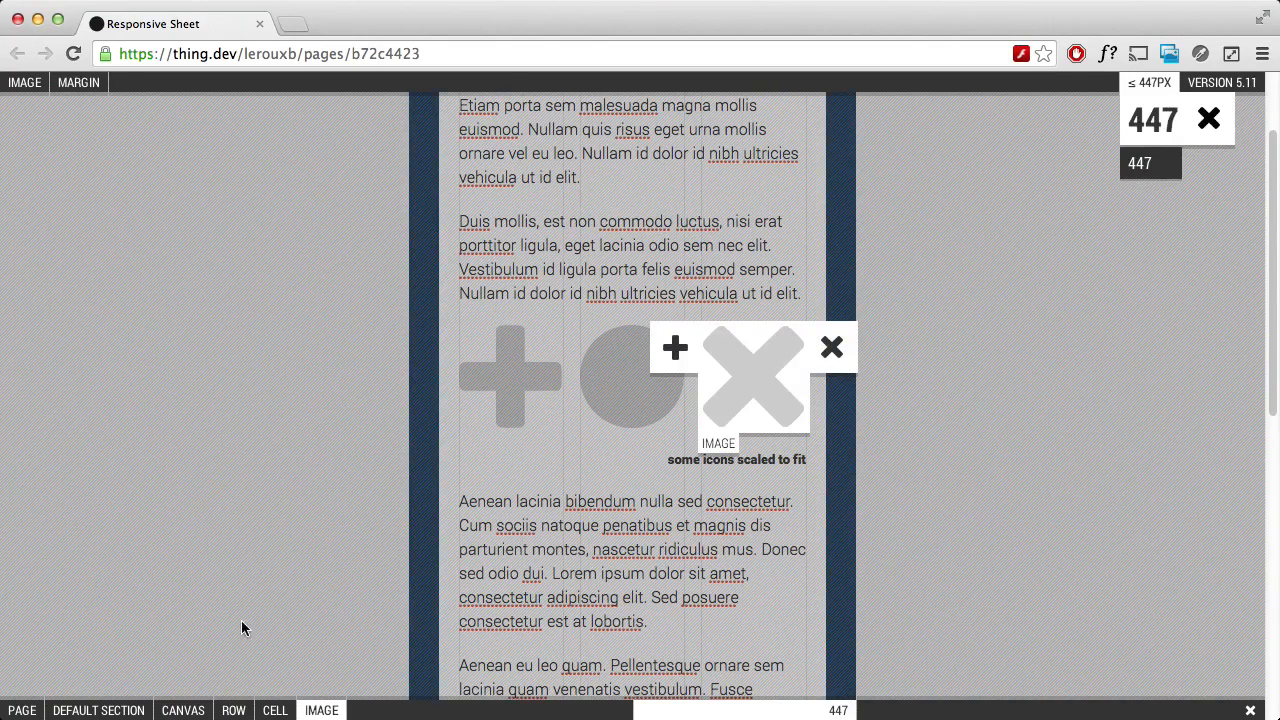
Try collapsing the icon row at the 447 breakpoint, look over the stacked icons, and set Collapse back to Inherit.
left_click(238, 710)
left_click(84, 93)
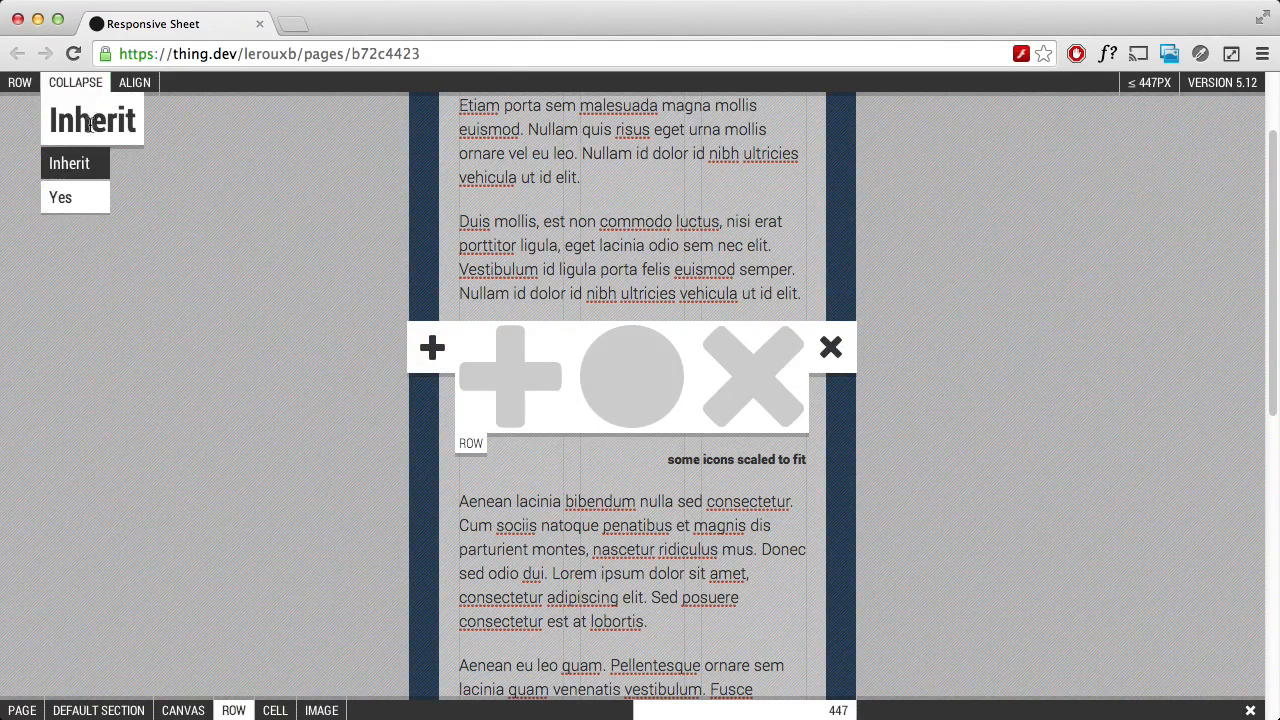
left_click(82, 198)
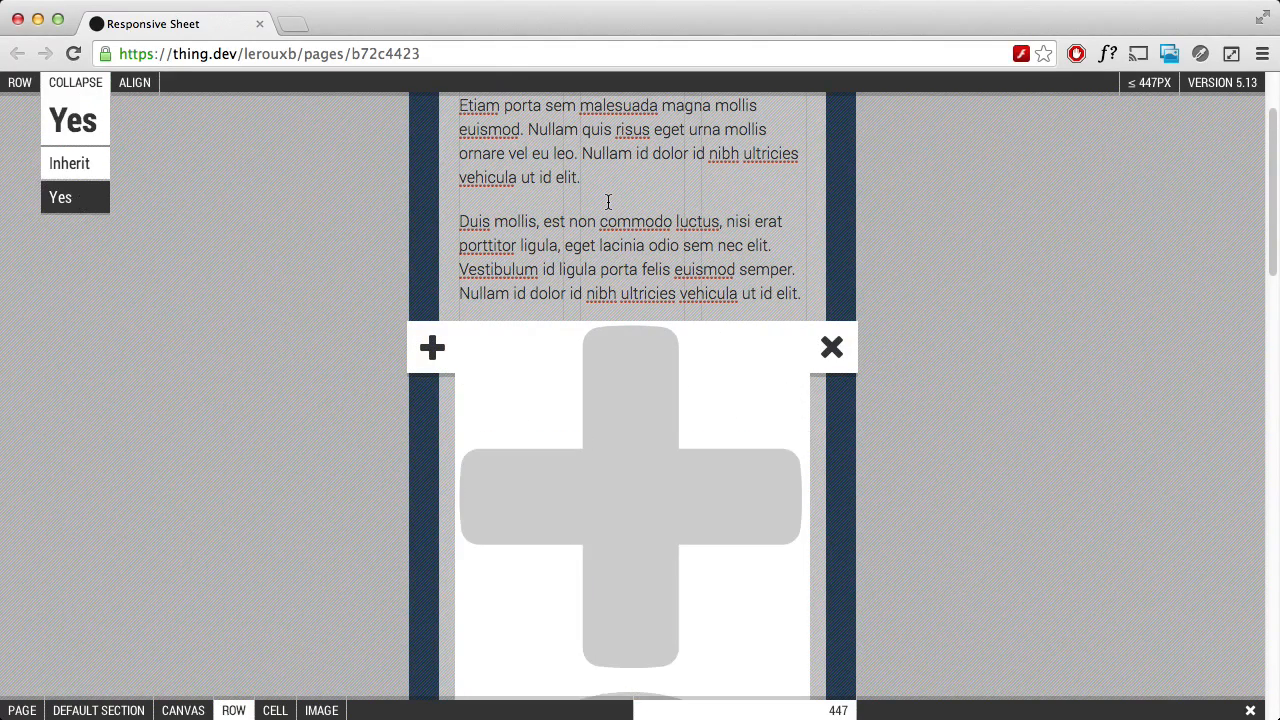
scroll(668, 235, "down", 10)
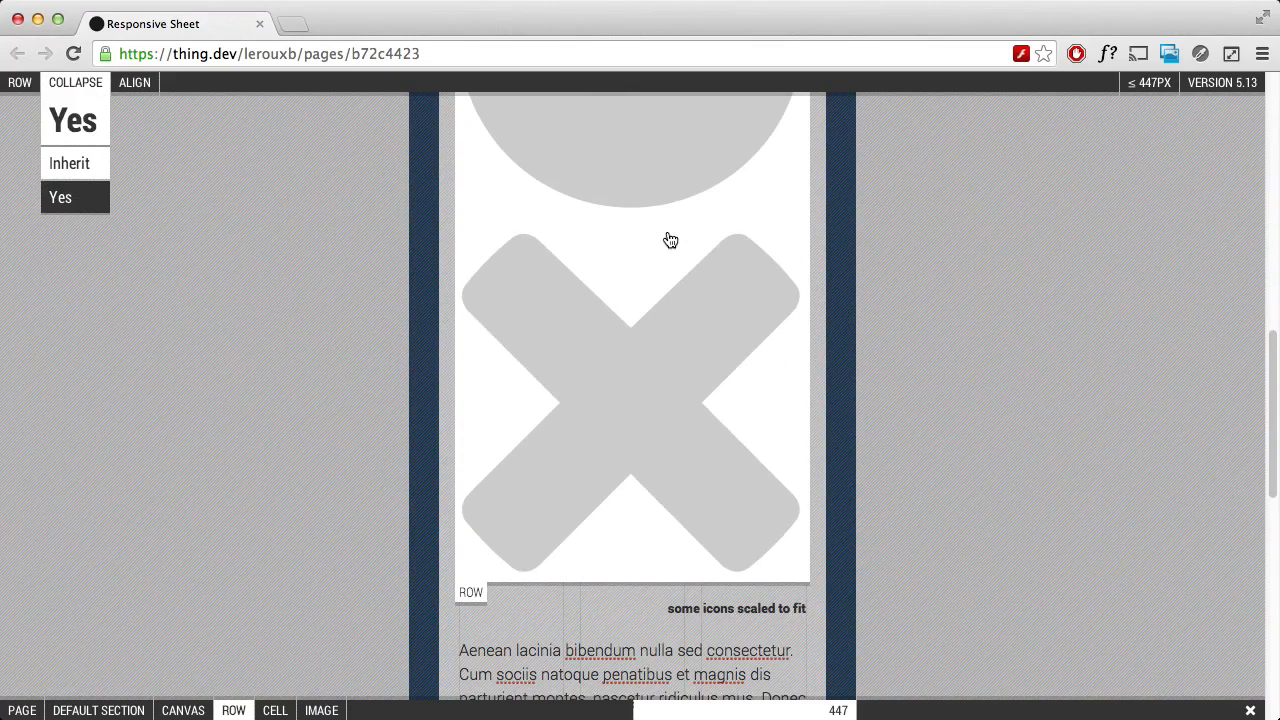
scroll(707, 298, "up", 8)
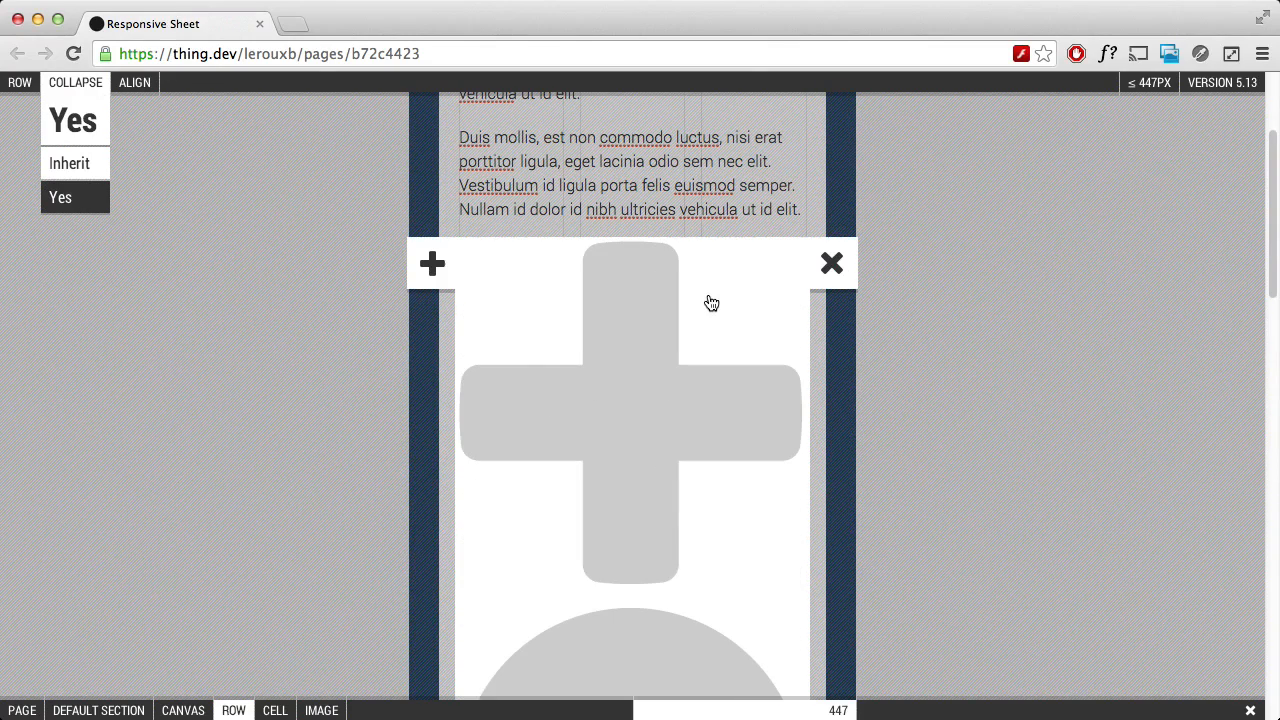
scroll(710, 299, "up", 2)
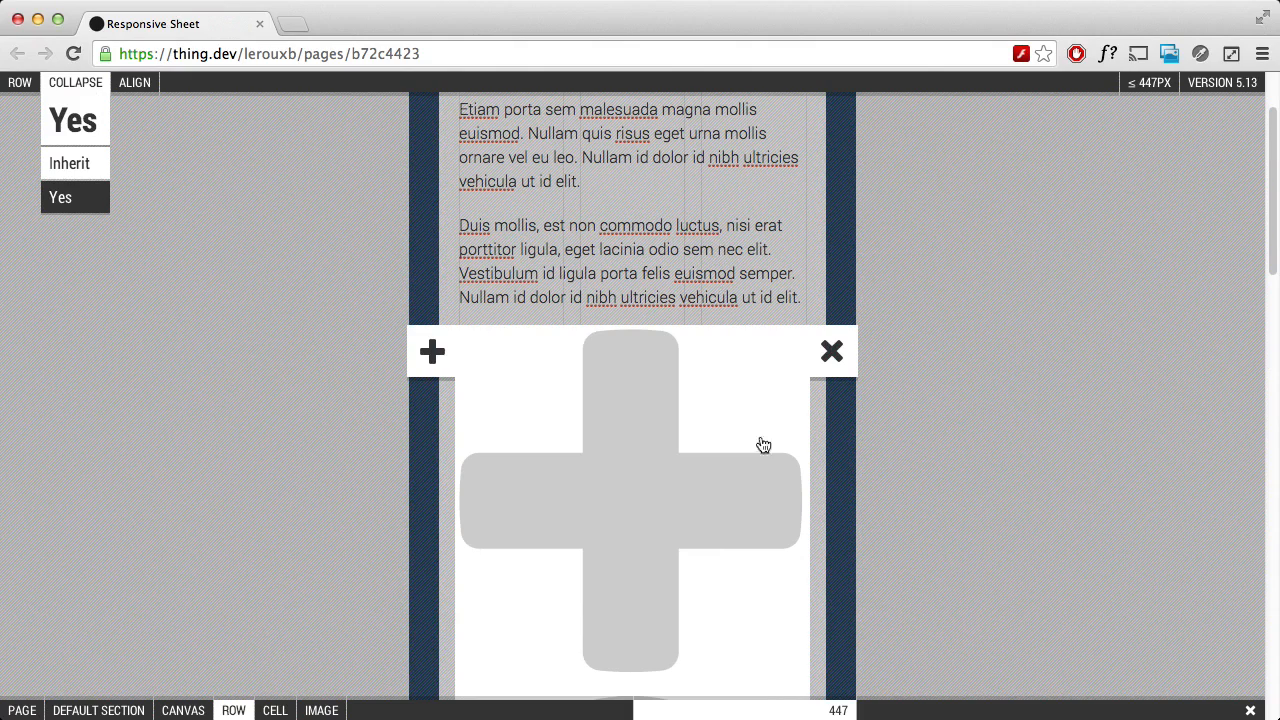
scroll(729, 343, "down", 1)
left_click(70, 164)
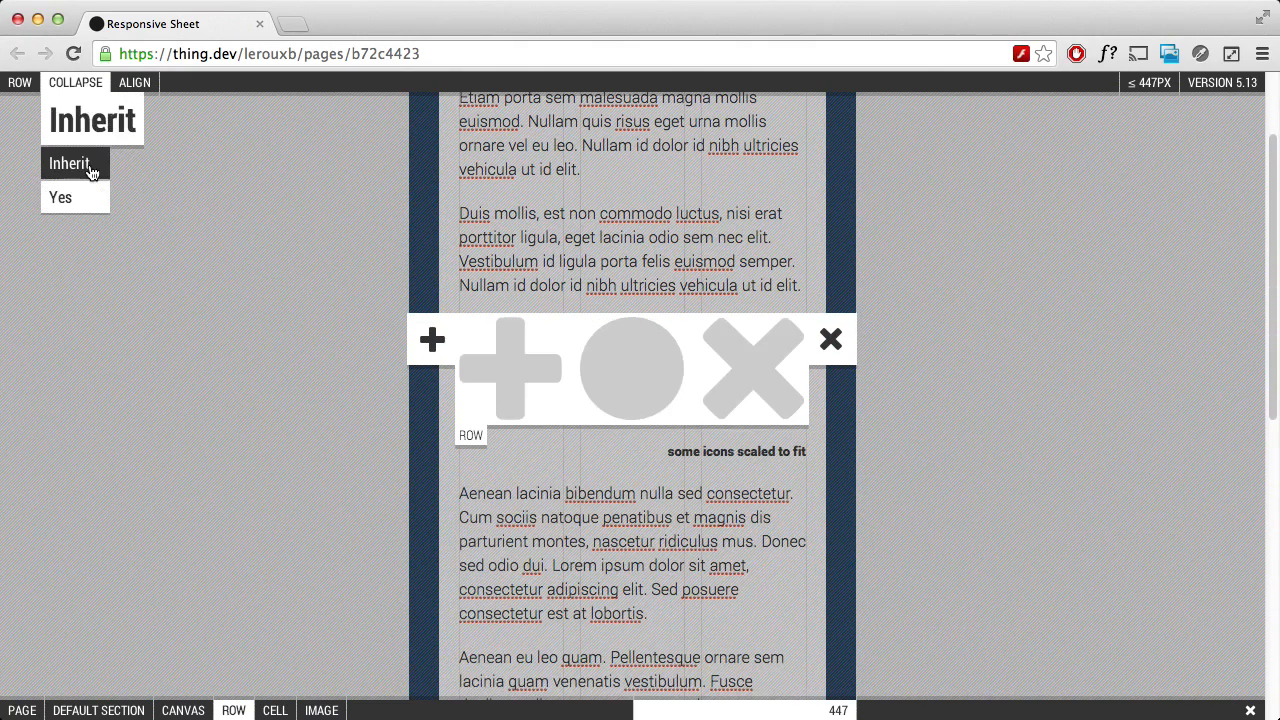
In the default layout, set Fit to Yes for the "Sheet of Paper" and "on a background colour" headings.
left_click(1147, 83)
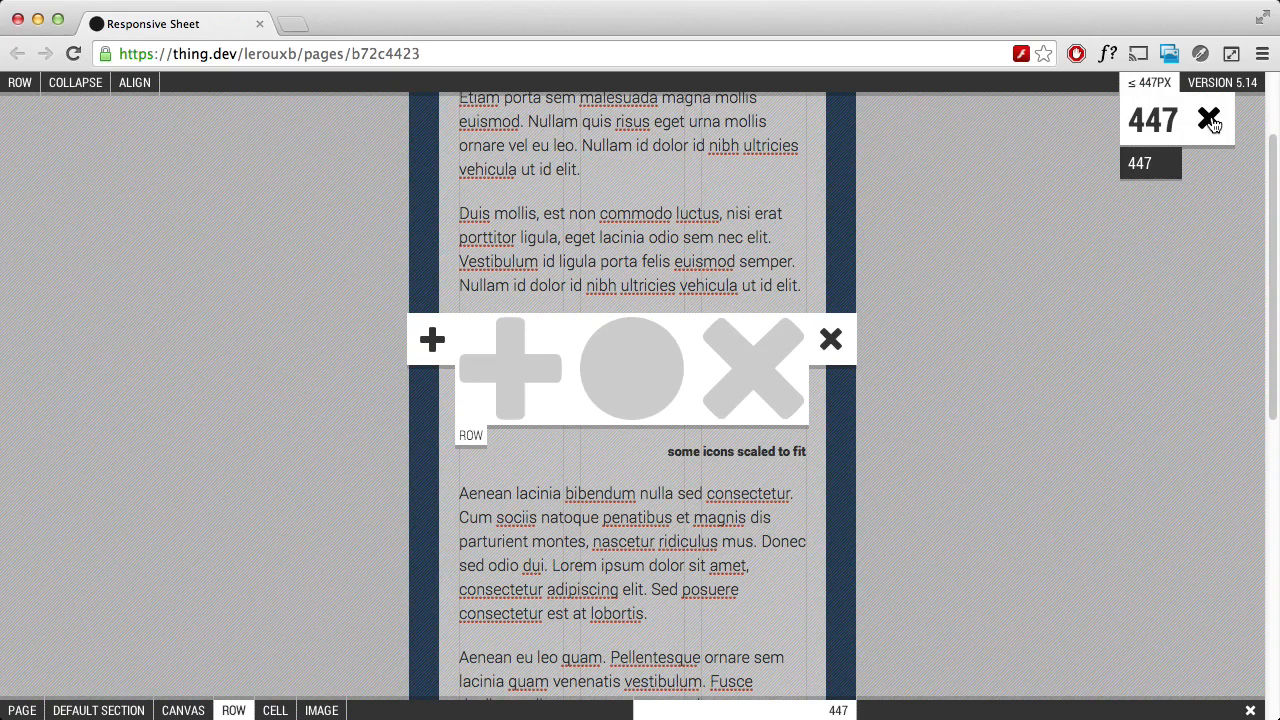
left_click(1210, 121)
scroll(965, 515, "up", 3)
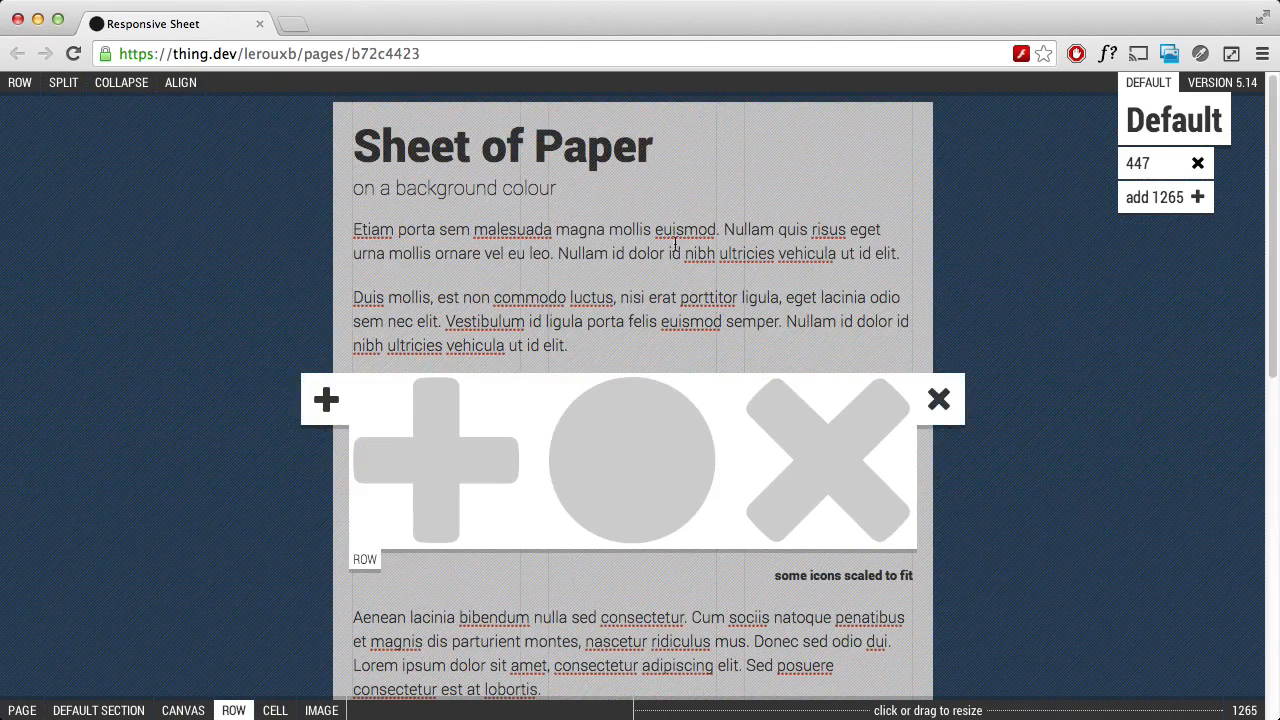
left_click(659, 157)
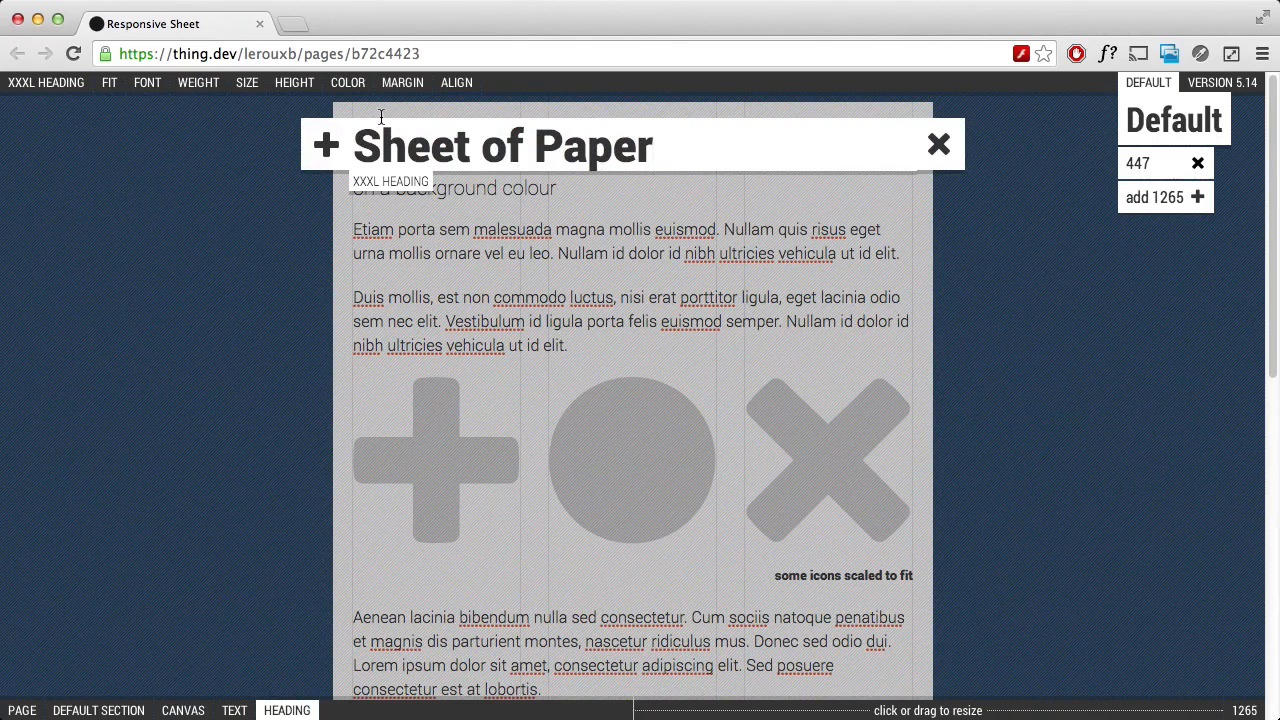
left_click(109, 82)
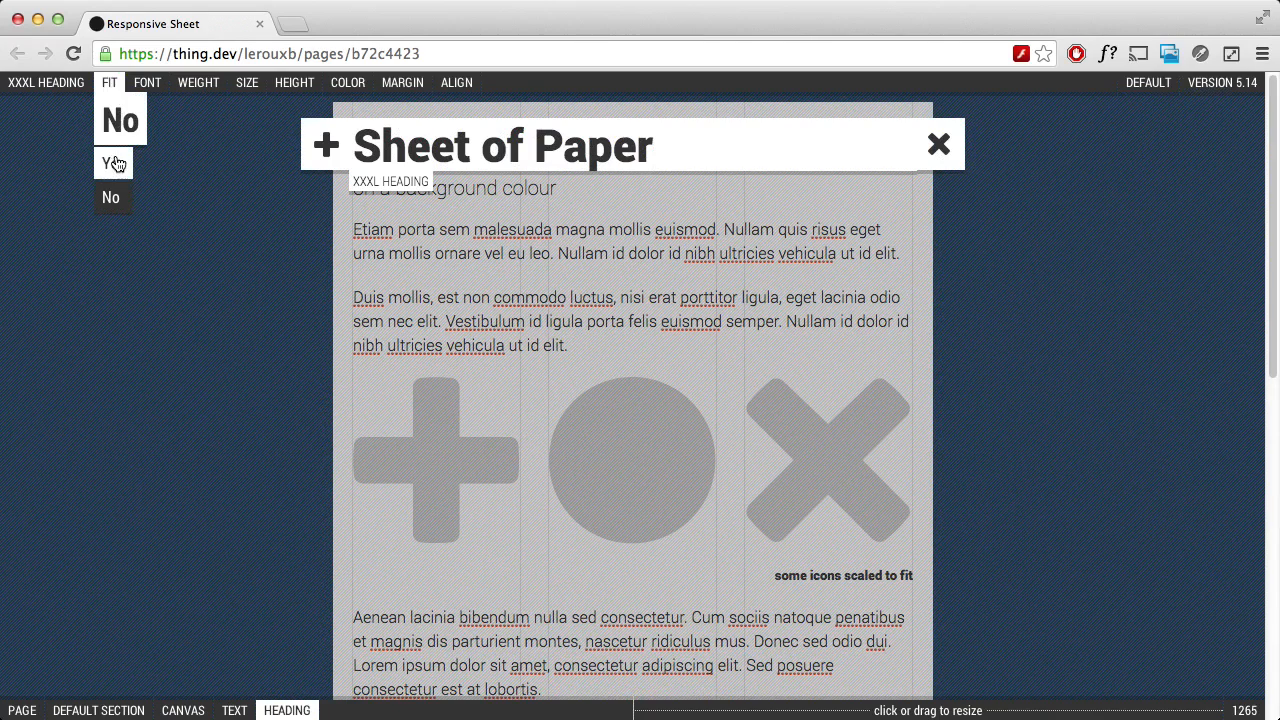
left_click(114, 164)
left_click(575, 220)
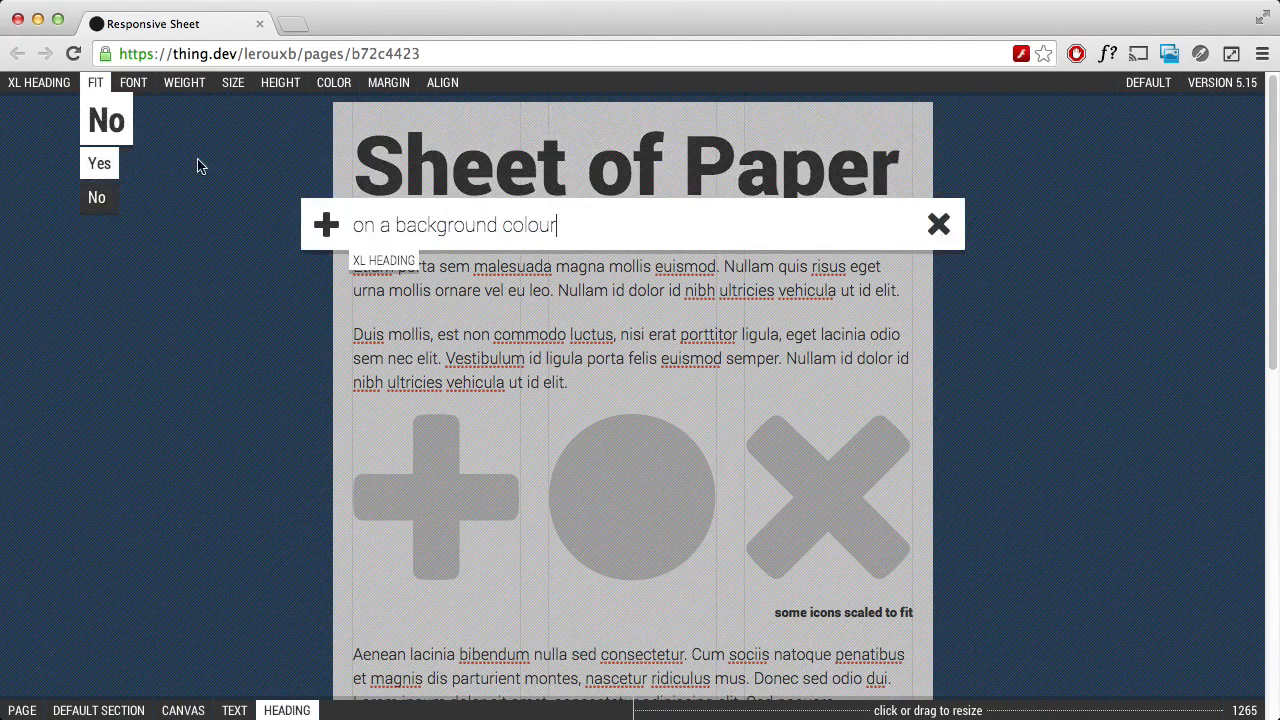
left_click(114, 164)
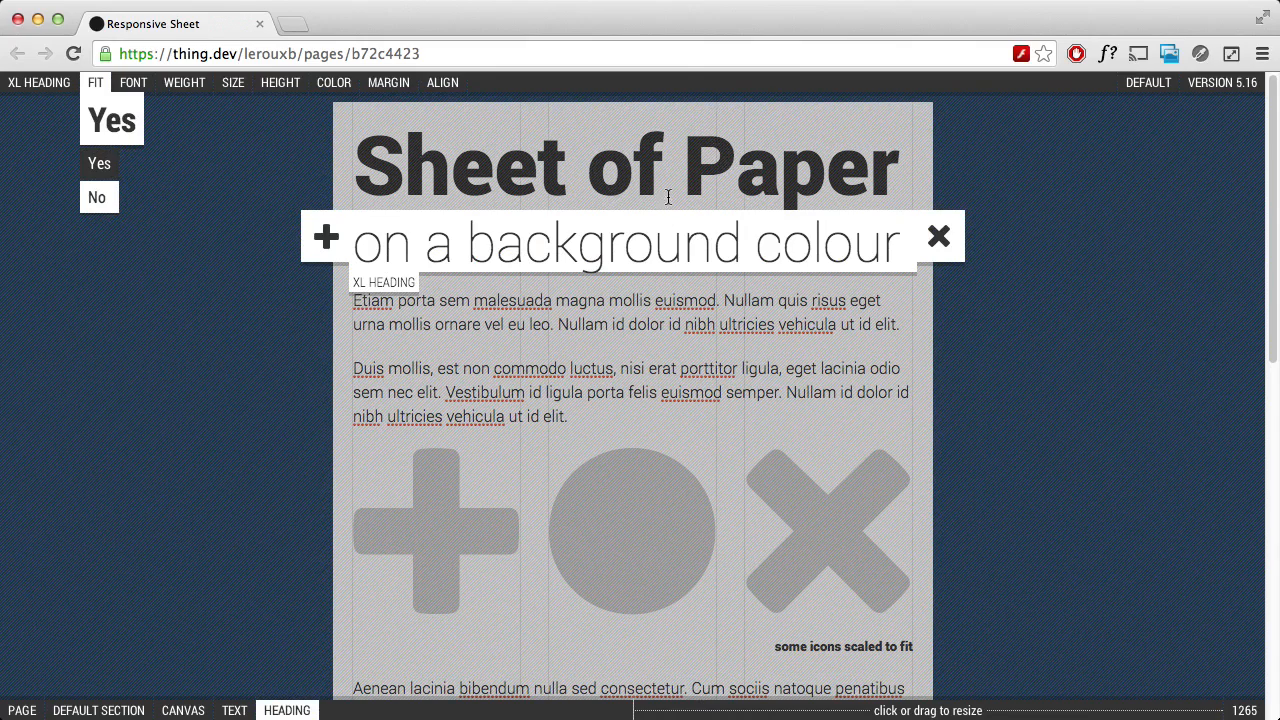
Preview the fitted headings at a width of 735, return to full width, and check the main heading's font, size and fit settings.
left_click(888, 163)
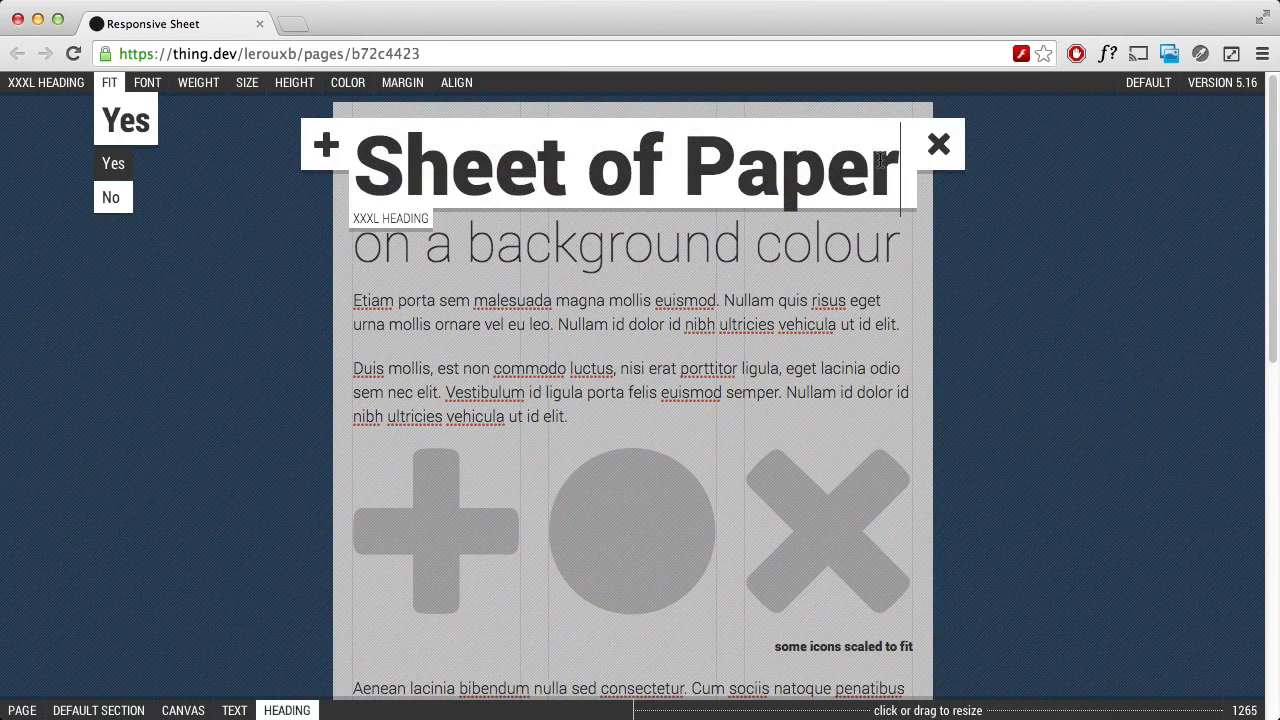
left_click_drag(1031, 712, 980, 713)
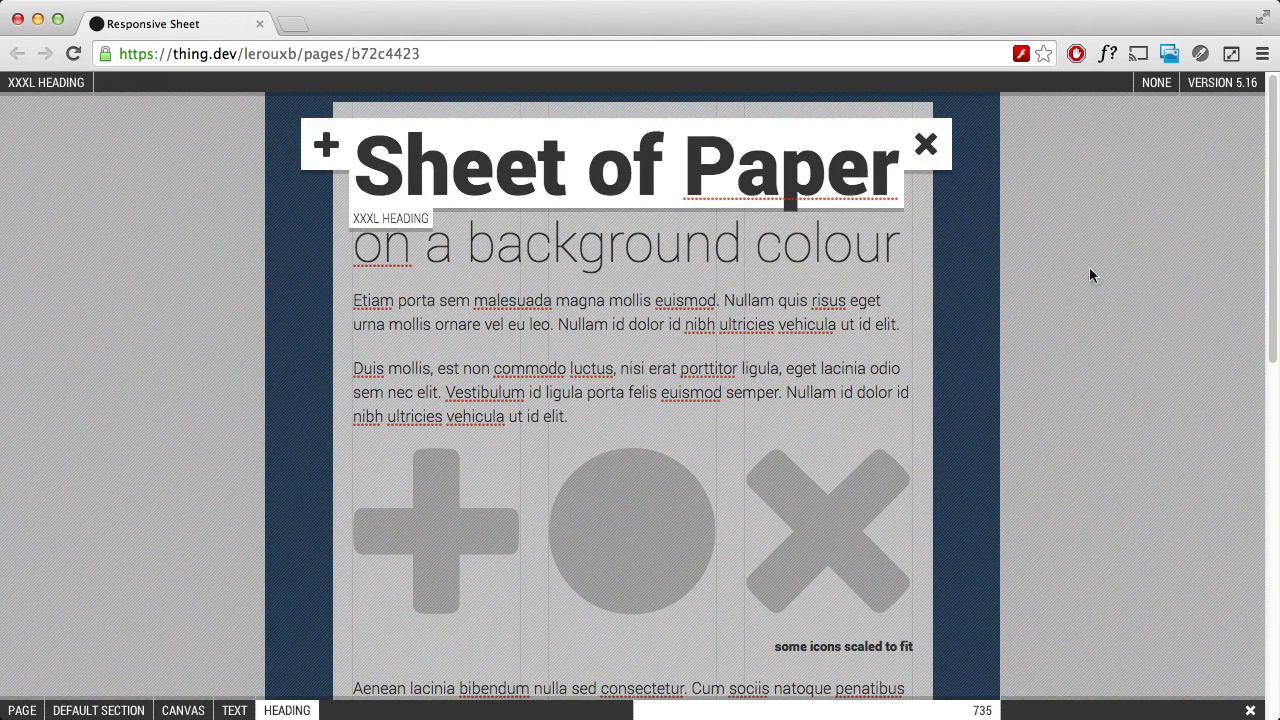
left_click(1250, 710)
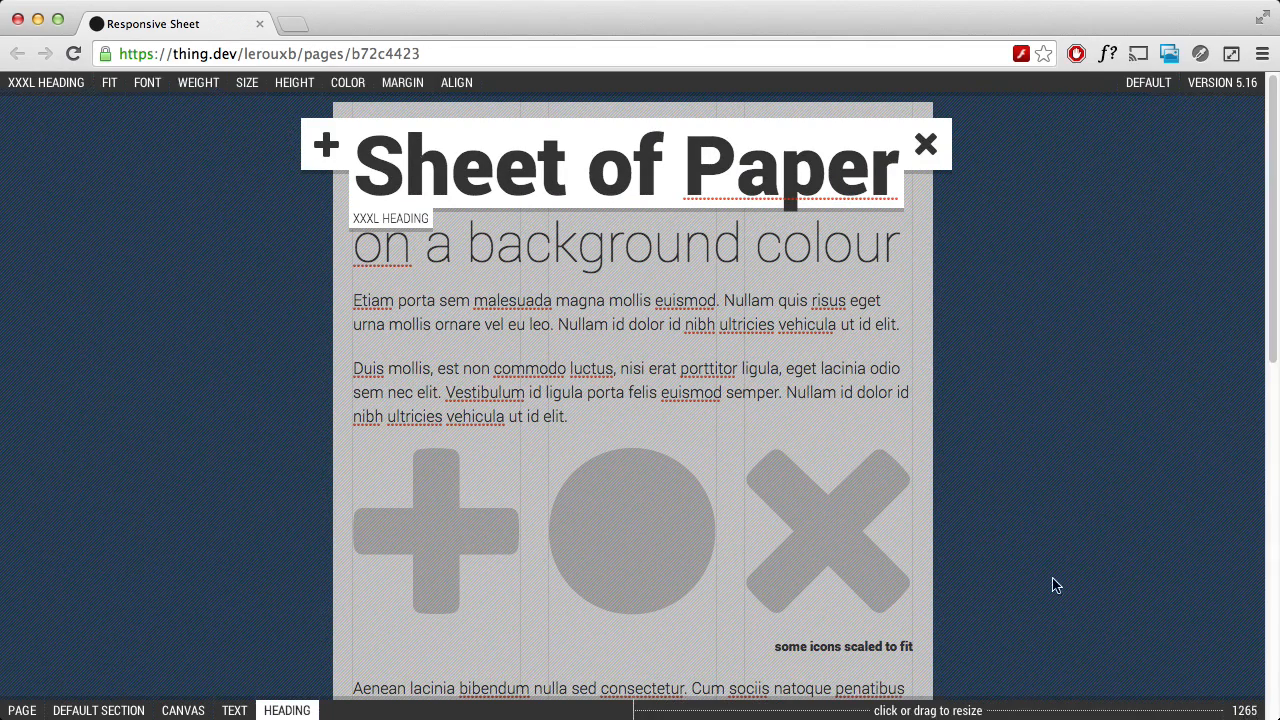
left_click(156, 86)
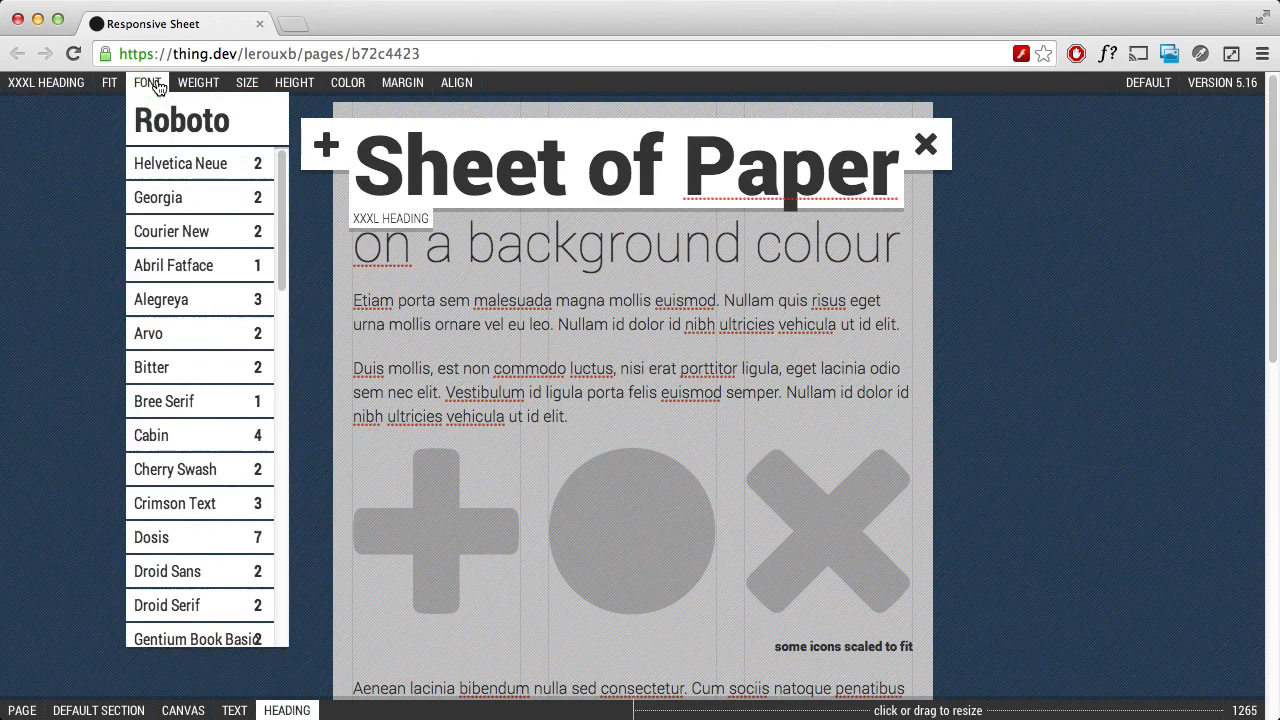
left_click(184, 88)
left_click(243, 88)
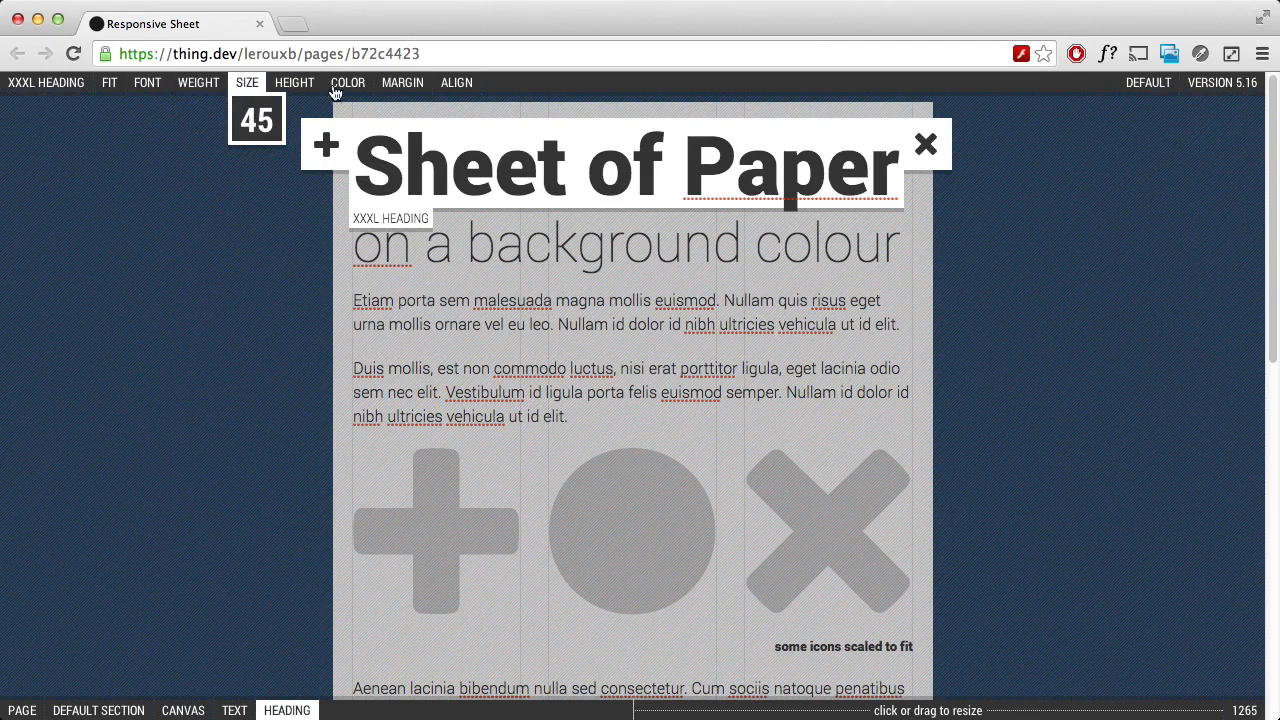
left_click(119, 85)
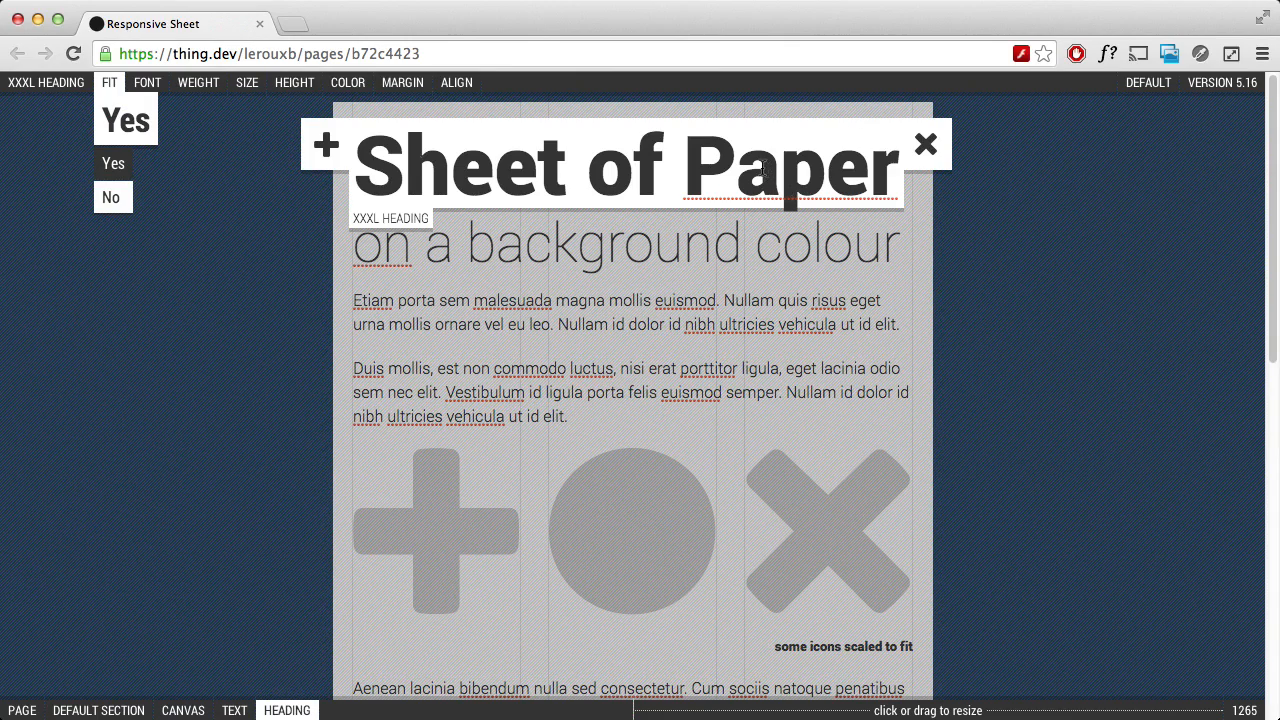
Check the finished page without the editing interface, from the fitted headings down past the video and back up.
key("Escape")
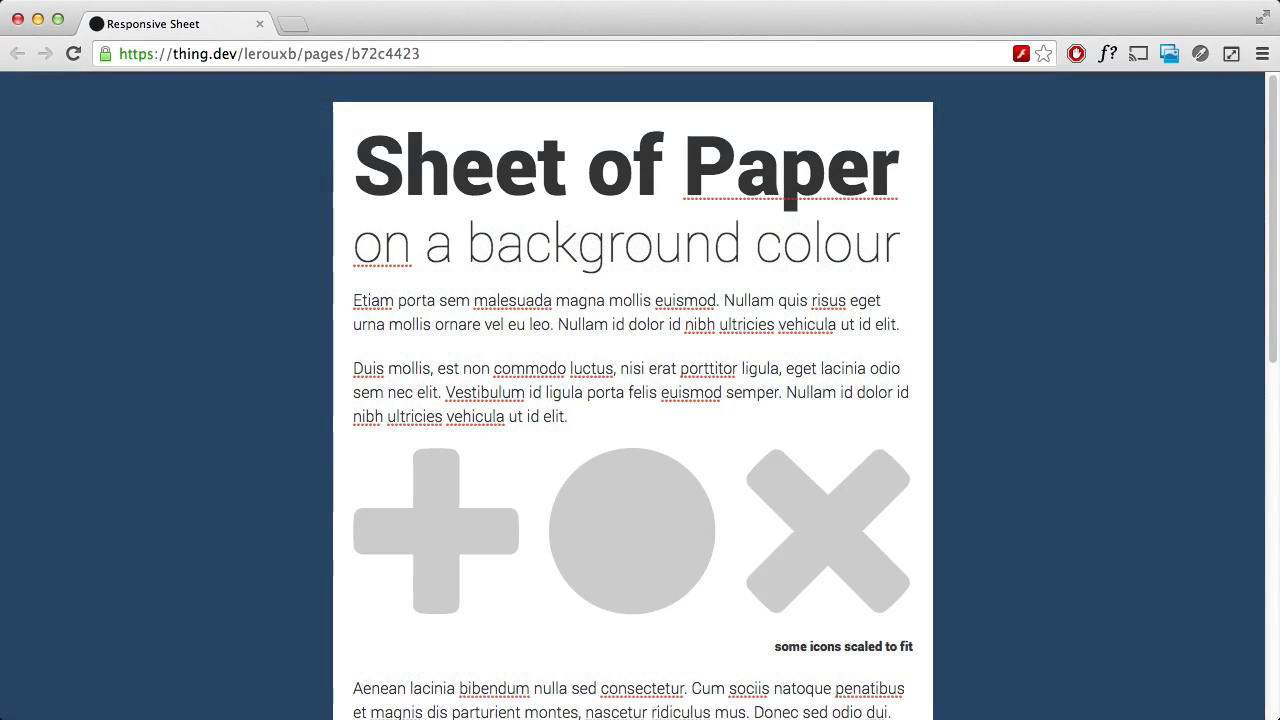
left_click(730, 213)
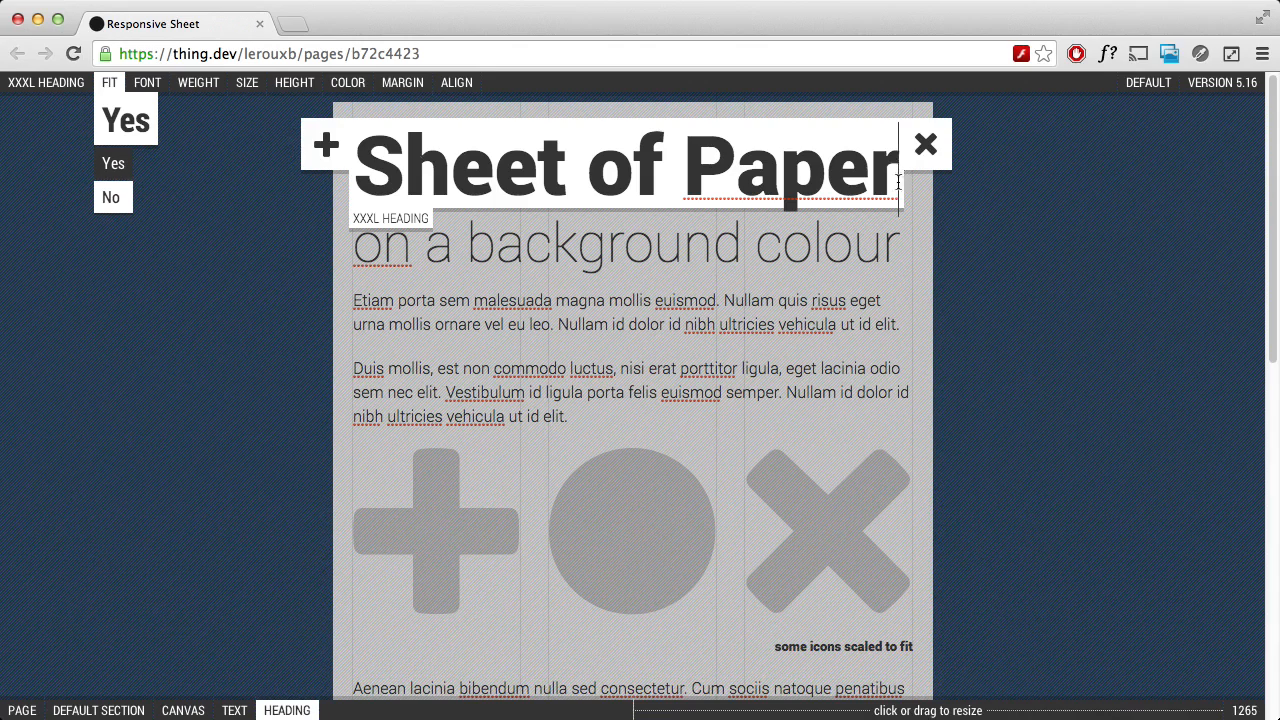
key("Escape")
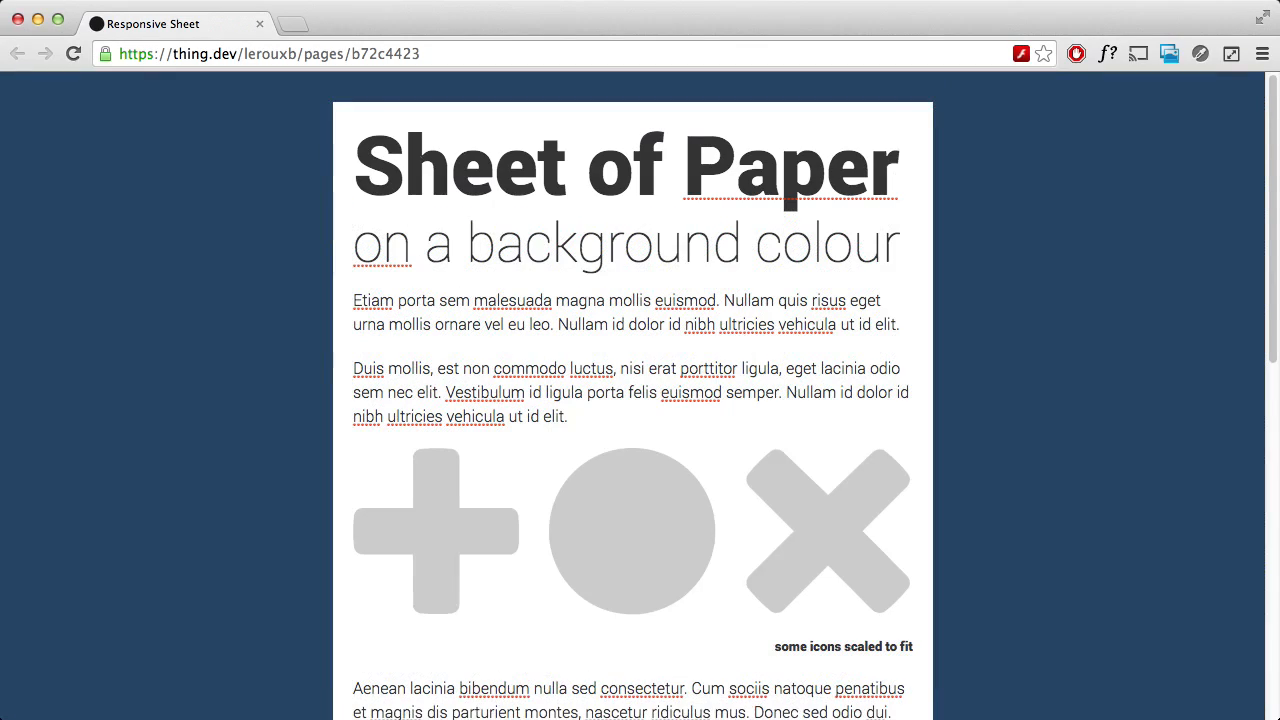
key("Escape")
key("Escape")
scroll(970, 252, "down", 10)
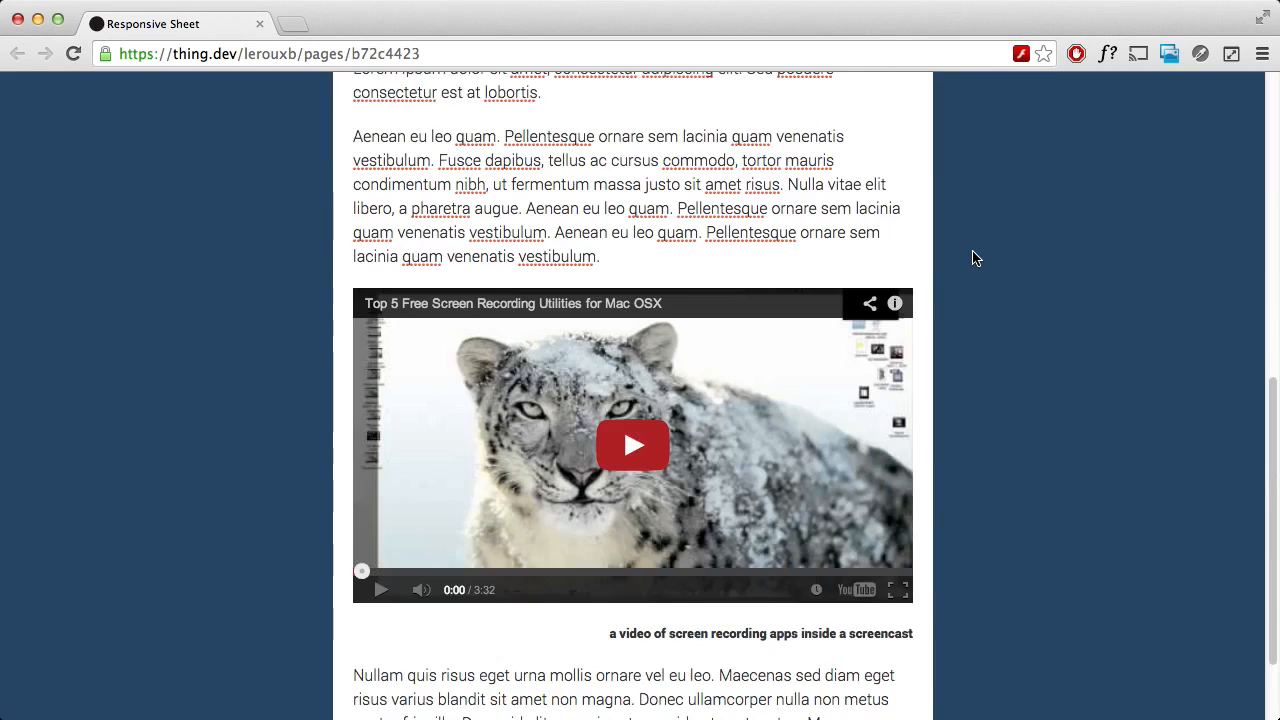
scroll(975, 258, "down", 2)
scroll(976, 260, "up", 10)
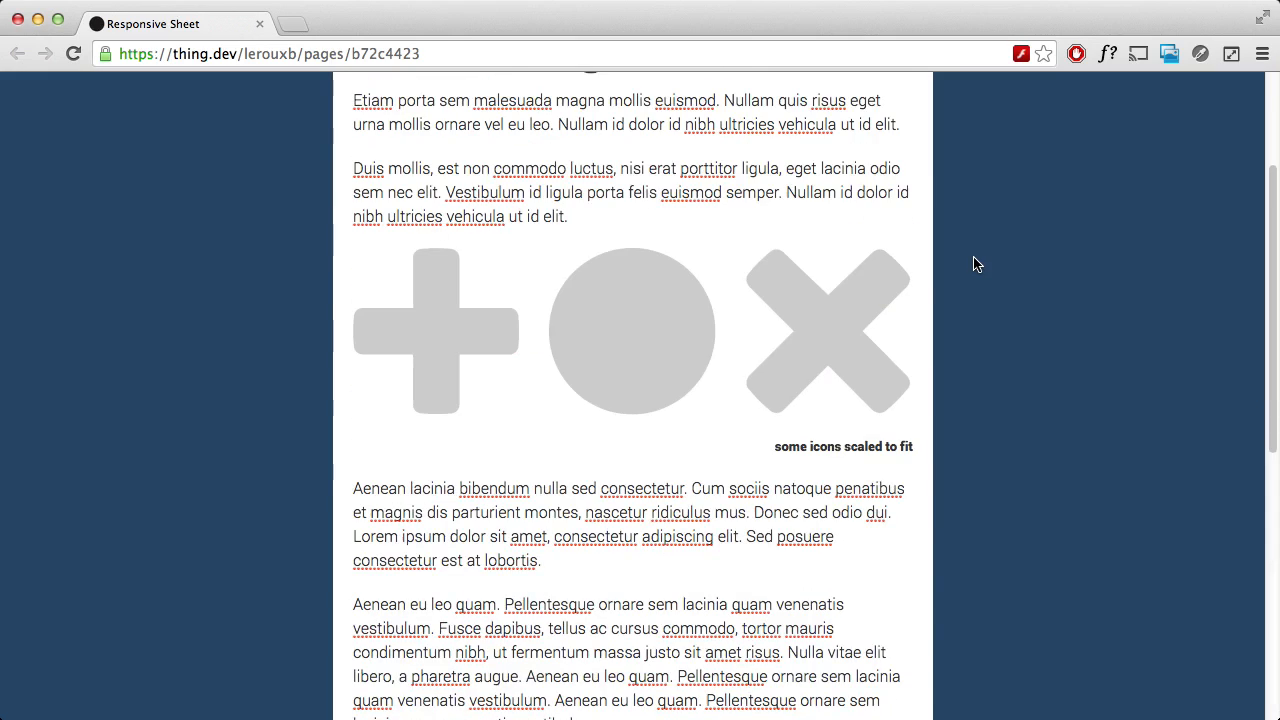
scroll(975, 263, "up", 4)
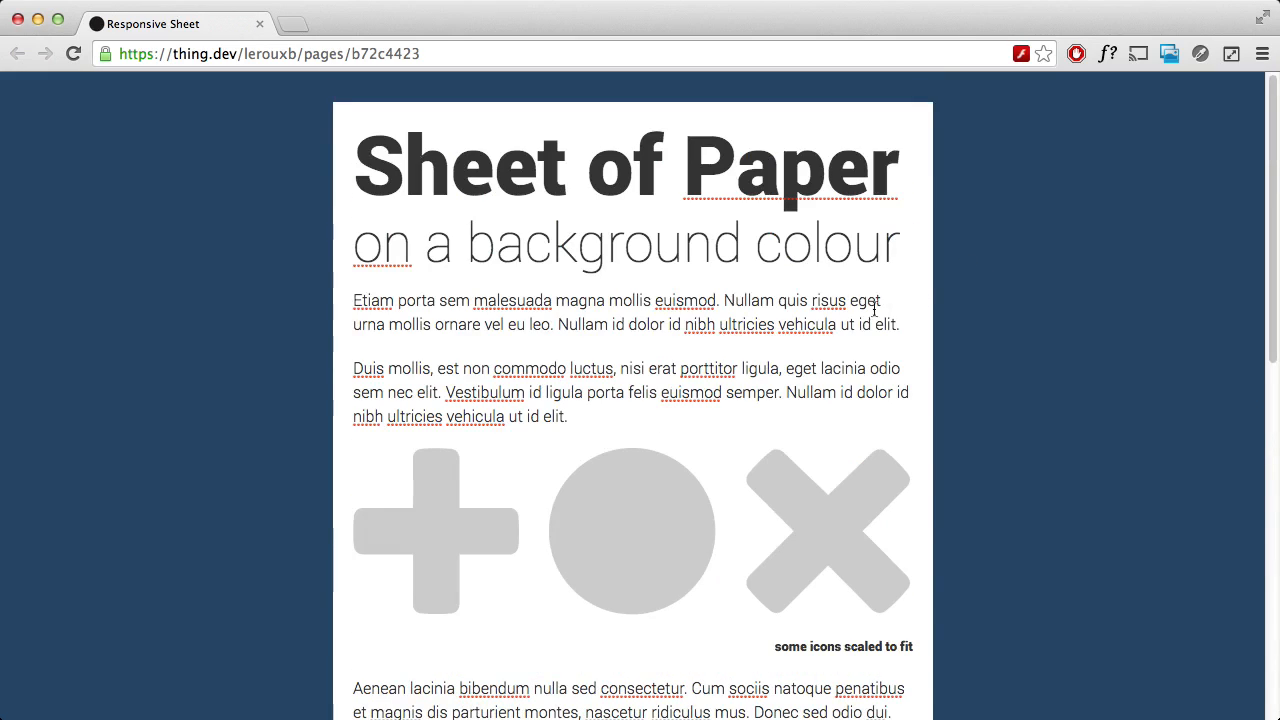